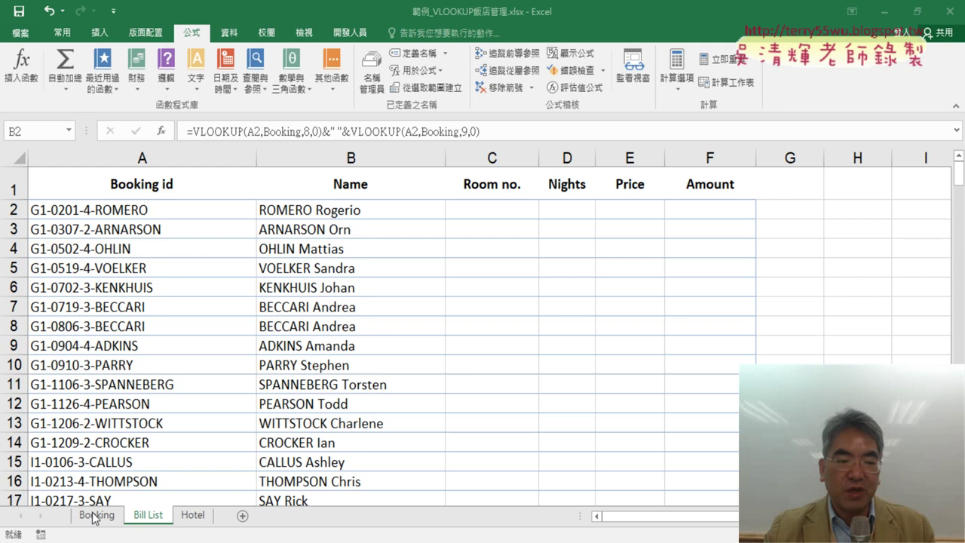
# Compare the Booking table layout with the Bill List sheet.
pyautogui.click(96, 515)
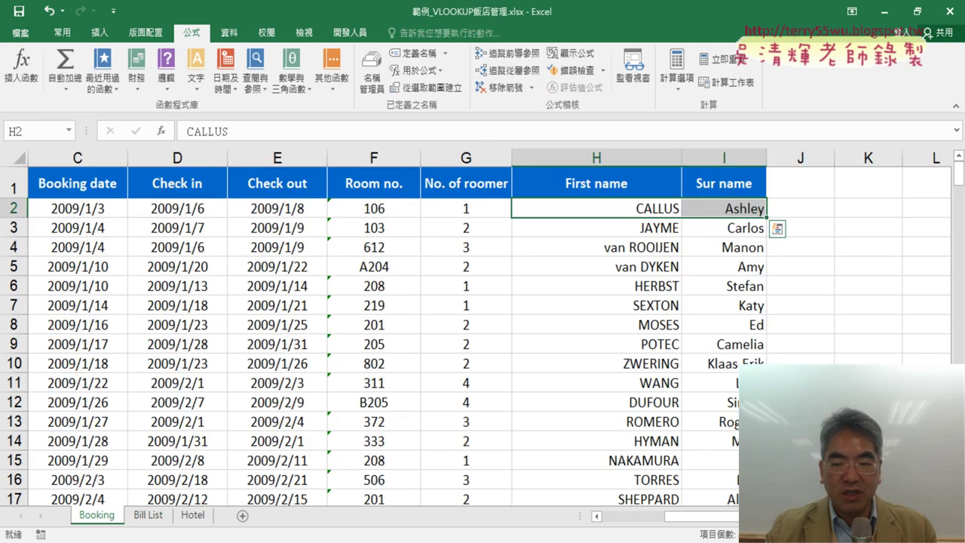
pyautogui.moveTo(701, 516); pyautogui.dragTo(625, 517)
pyautogui.click(144, 209)
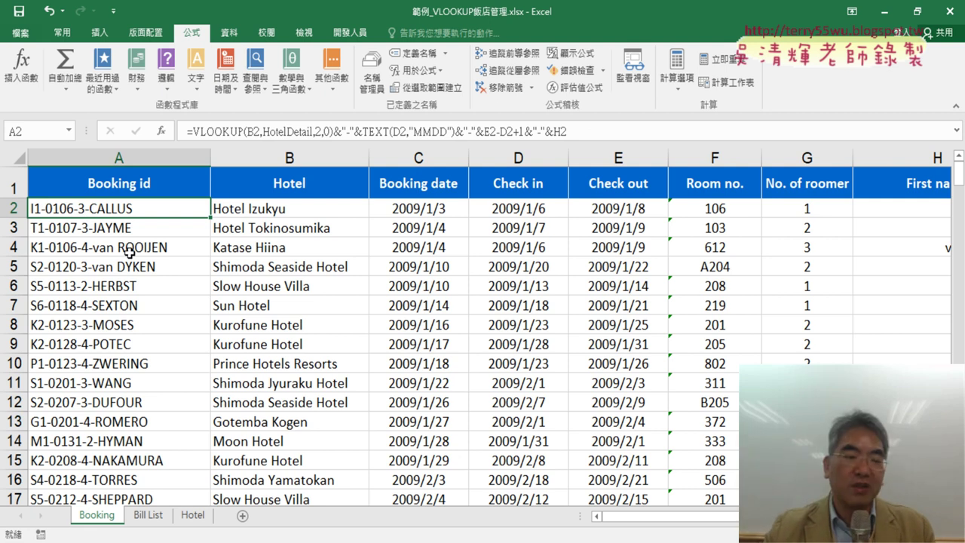
pyautogui.click(148, 515)
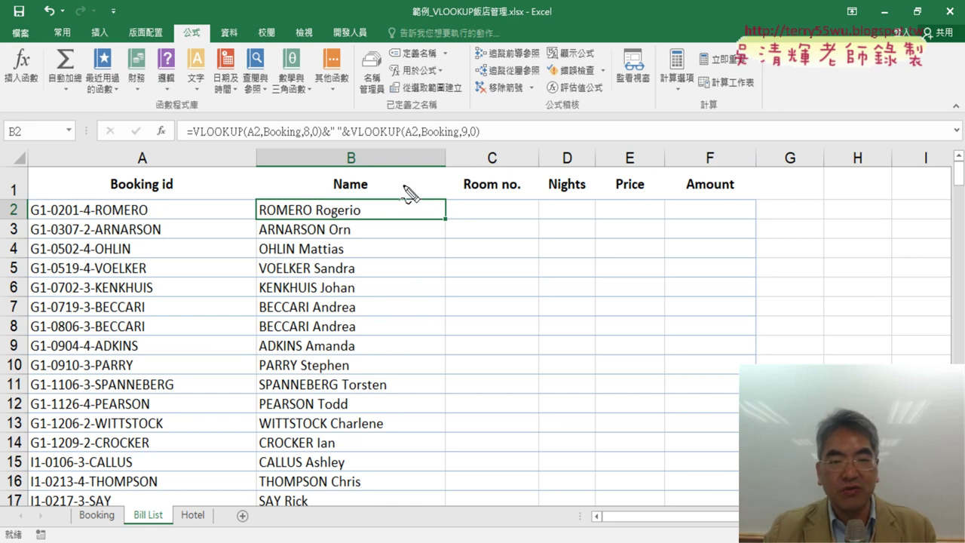
pyautogui.moveTo(288, 178)
pyautogui.mouseDown()
pyautogui.moveTo(267, 178)
pyautogui.moveTo(295, 188)
pyautogui.moveTo(273, 197)
pyautogui.moveTo(345, 164)
pyautogui.mouseUp()
pyautogui.moveTo(351, 198)
pyautogui.mouseDown()
pyautogui.moveTo(365, 162)
pyautogui.moveTo(372, 198)
pyautogui.moveTo(370, 186)
pyautogui.mouseUp()
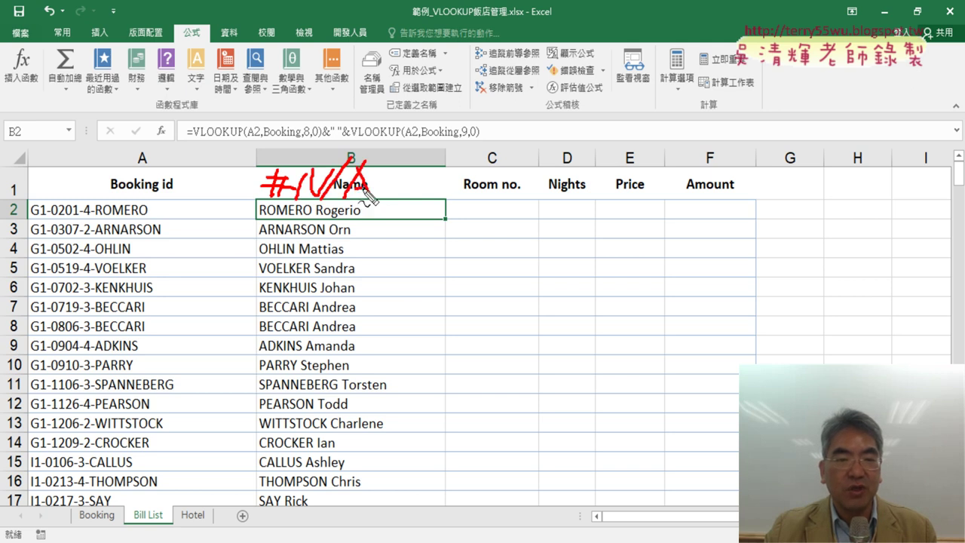
pyautogui.moveTo(45, 219); pyautogui.dragTo(162, 220)
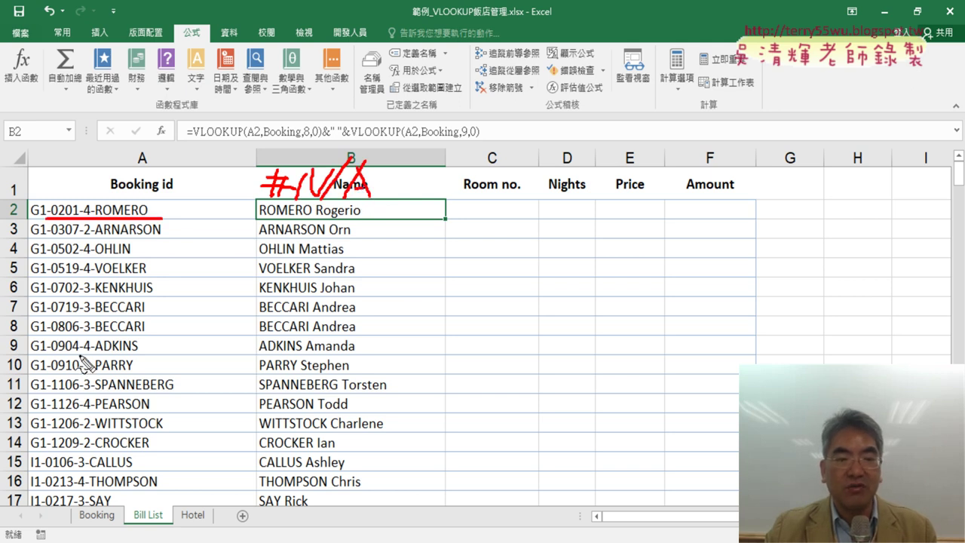
pyautogui.moveTo(57, 510); pyautogui.dragTo(60, 526)
pyautogui.moveTo(53, 531)
pyautogui.mouseDown()
pyautogui.moveTo(97, 535)
pyautogui.moveTo(108, 500)
pyautogui.mouseUp()
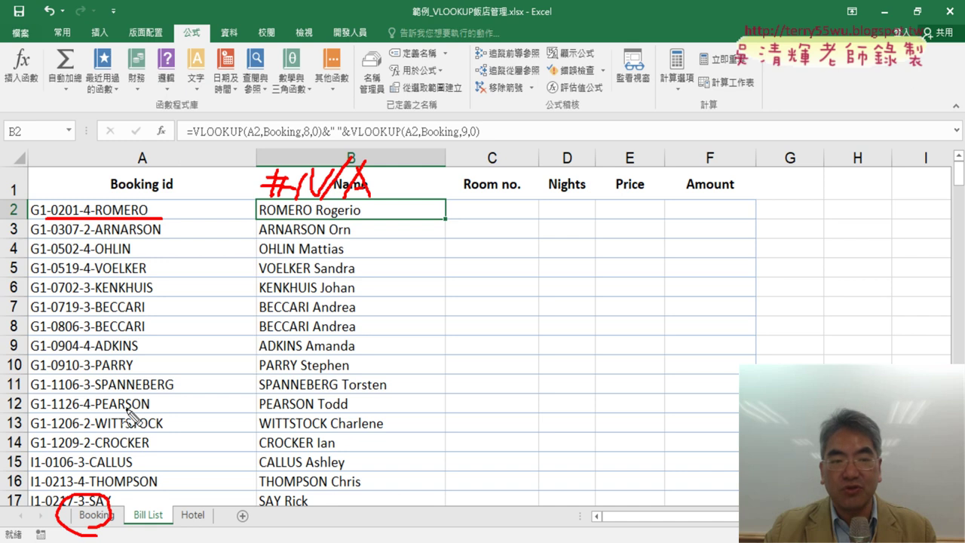
pyautogui.press('Escape')
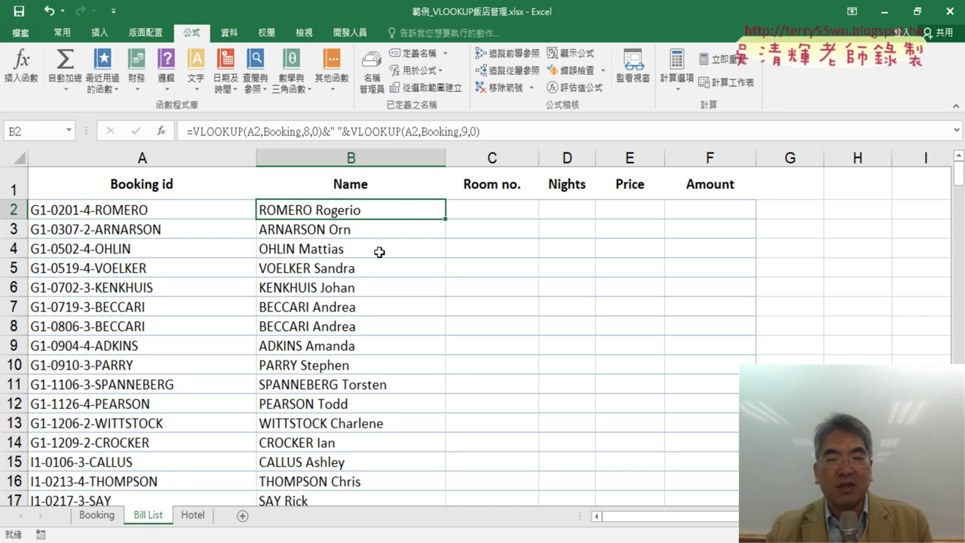
# Select C2 under Room no. and find the Room no. column in the Booking table.
pyautogui.click(508, 213)
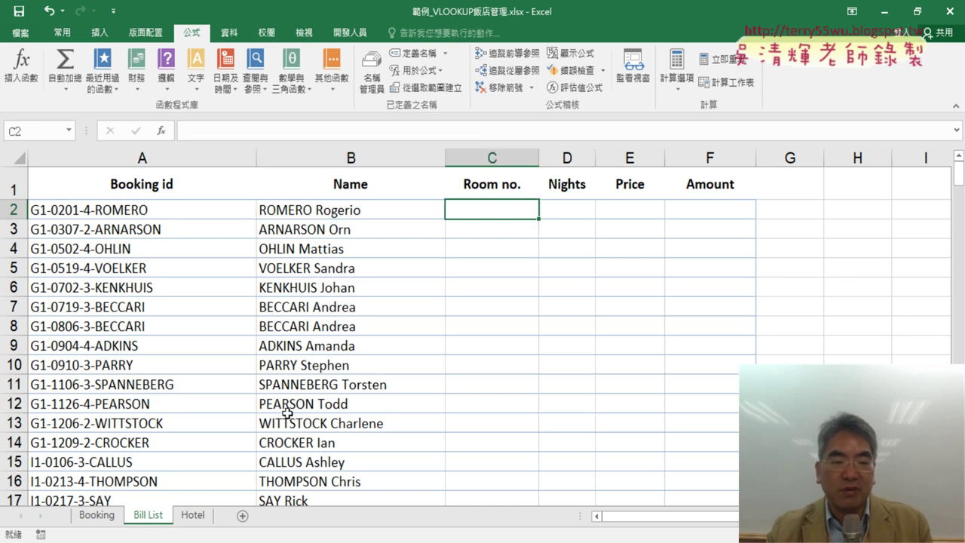
pyautogui.click(95, 515)
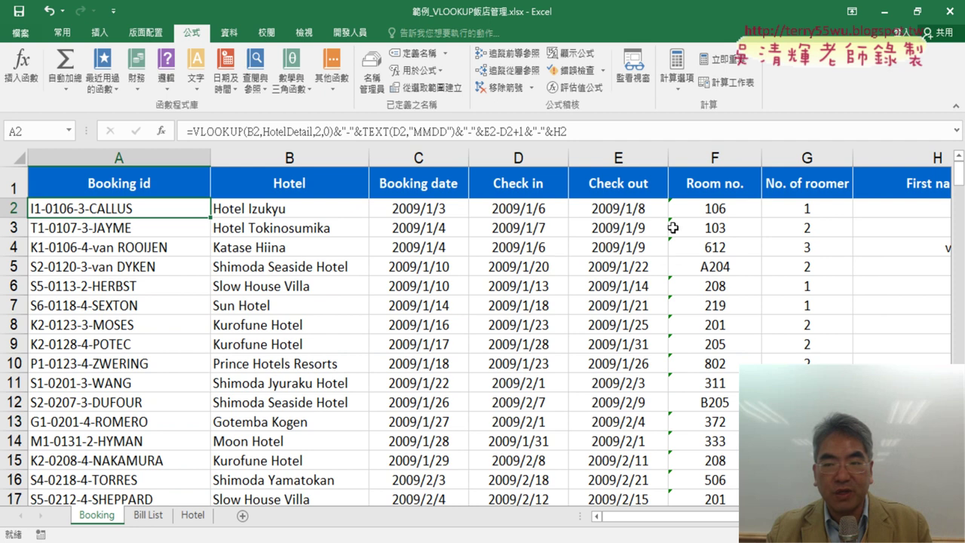
pyautogui.click(724, 154)
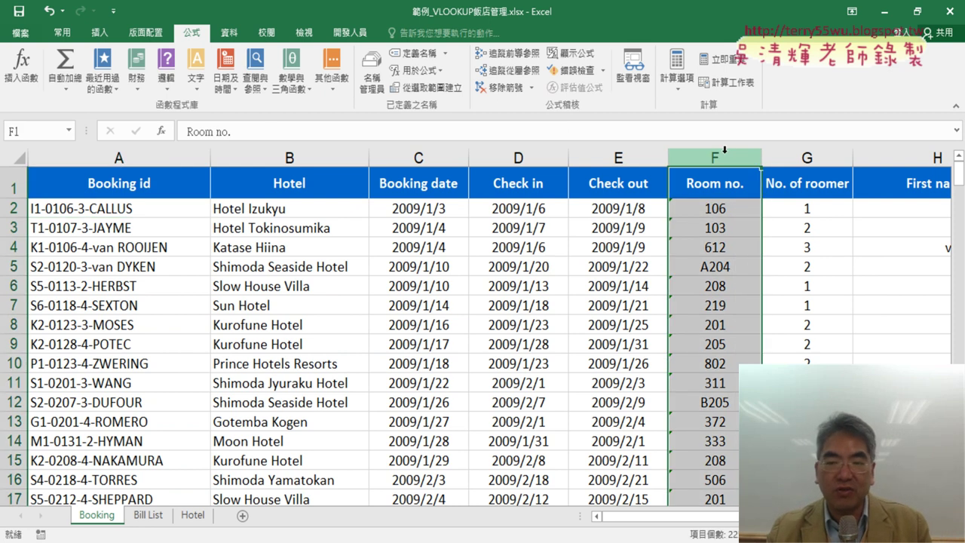
pyautogui.click(148, 515)
# Copy the first VLOOKUP from B2's formula and paste it into C2.
pyautogui.click(355, 213)
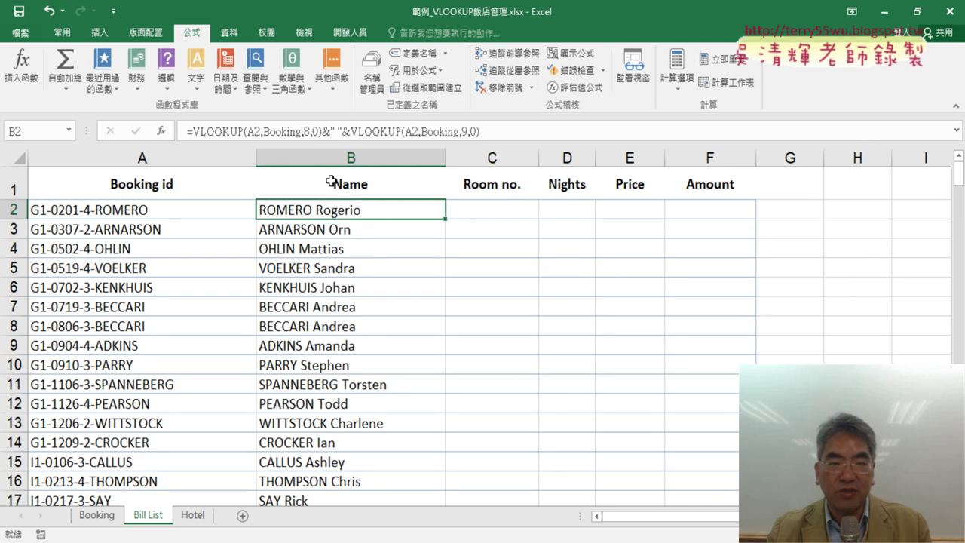
pyautogui.moveTo(321, 134); pyautogui.dragTo(188, 133)
pyautogui.rightClick(256, 134)
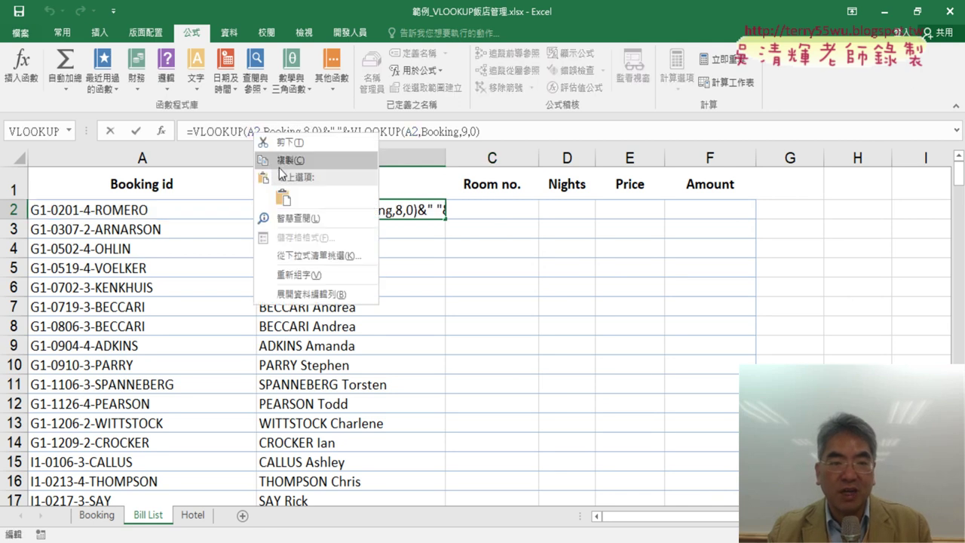
pyautogui.click(279, 162)
pyautogui.click(107, 131)
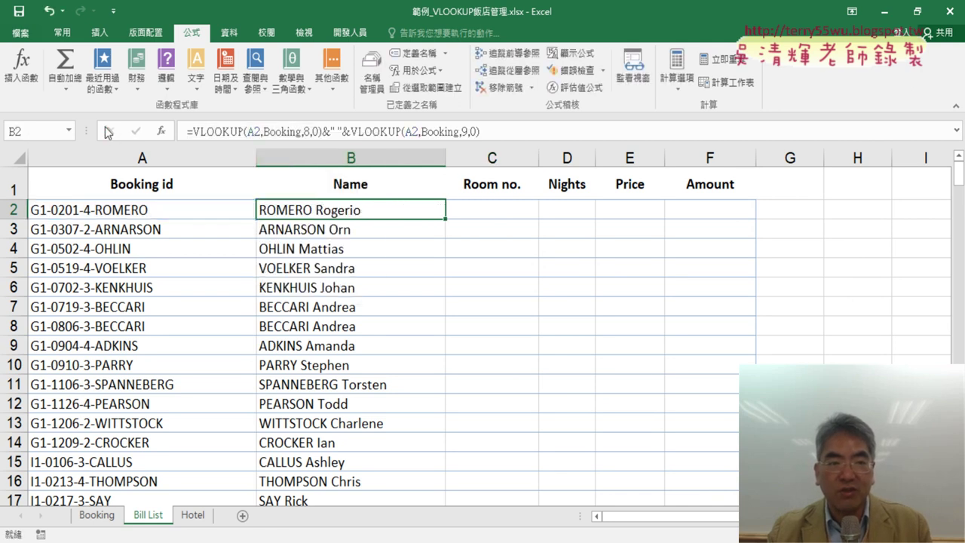
pyautogui.click(460, 214)
pyautogui.rightClick(257, 134)
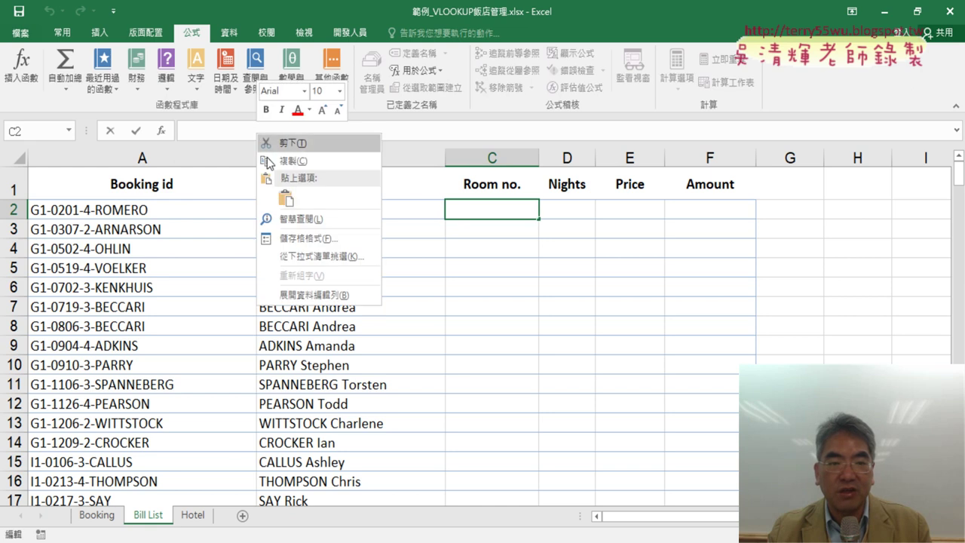
pyautogui.click(285, 198)
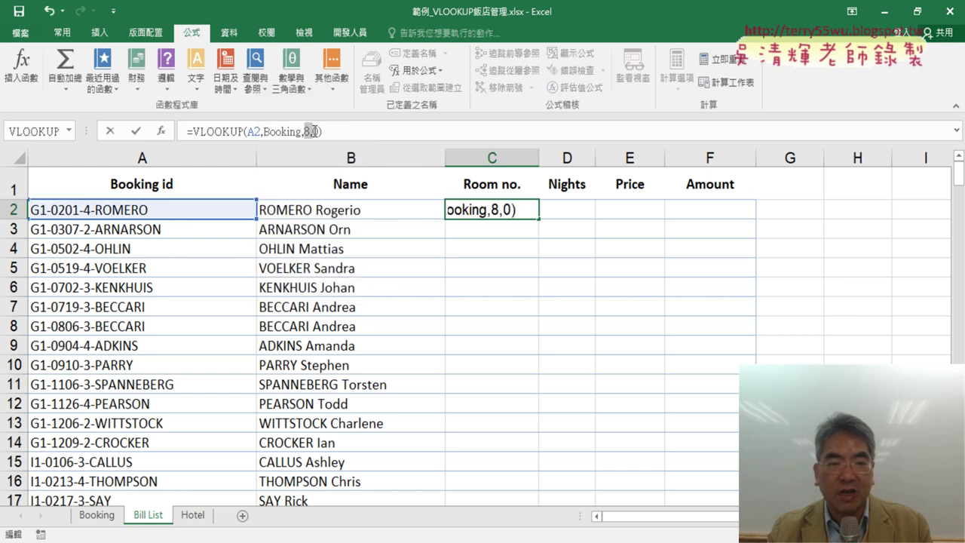
# Change the column number to 6, giving =VLOOKUP(A2,Booking,6,0), and fill it down Room no.
pyautogui.click(308, 131)
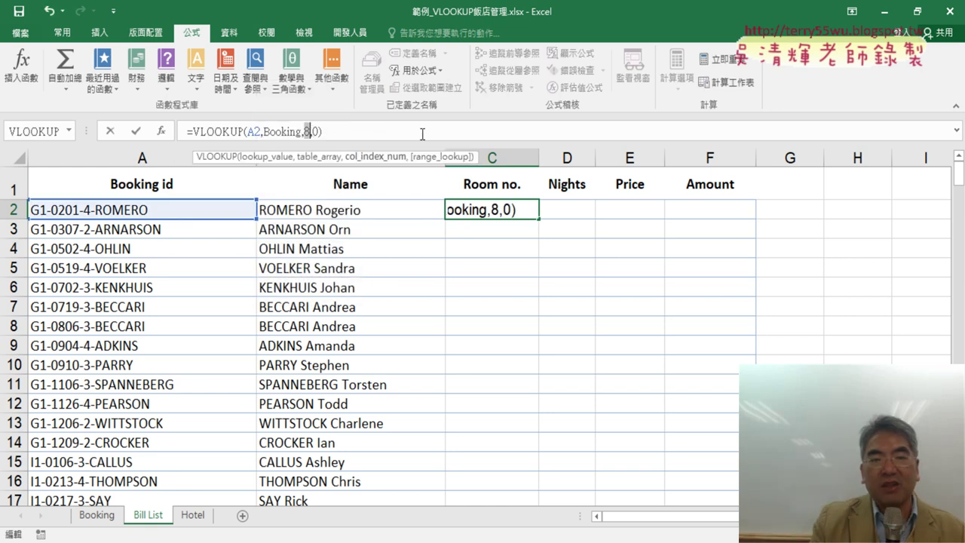
pyautogui.write('6')
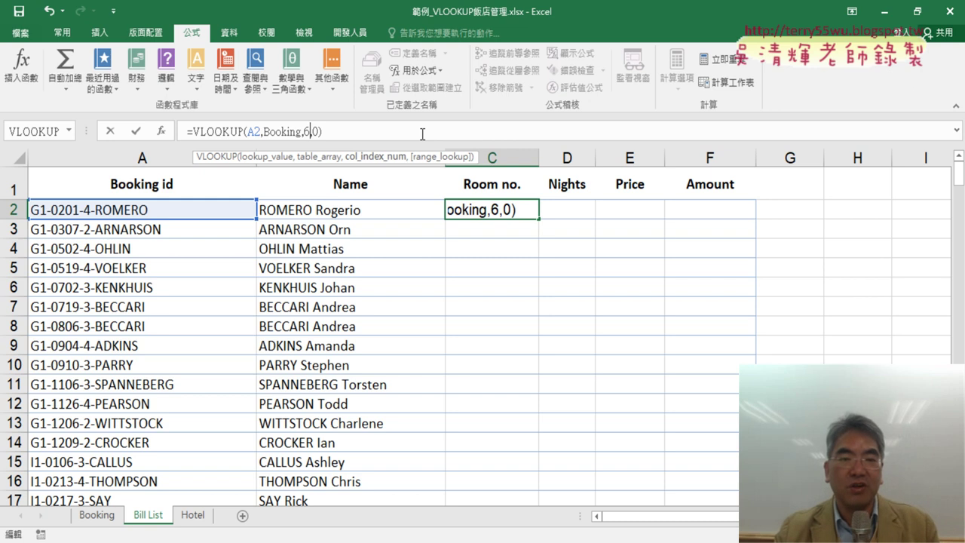
pyautogui.click(135, 131)
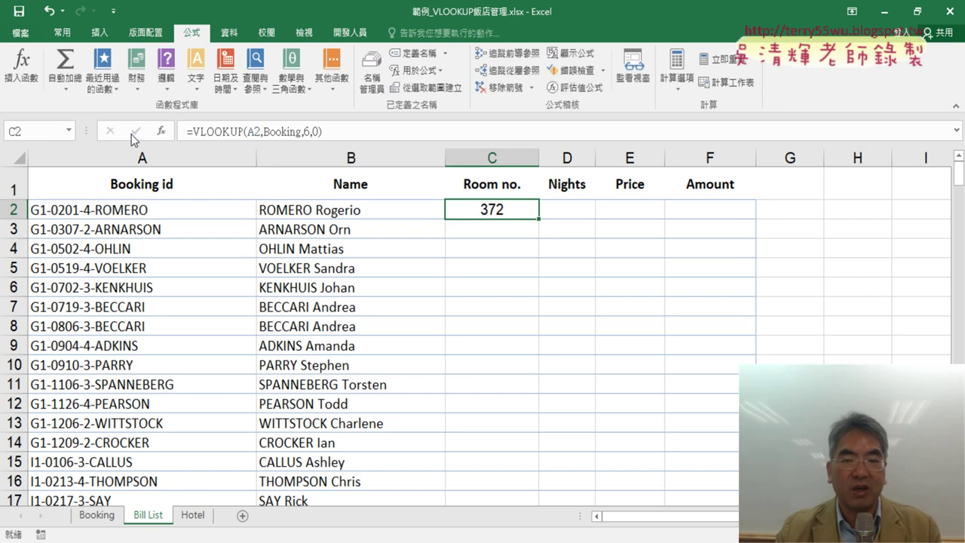
pyautogui.doubleClick(539, 218)
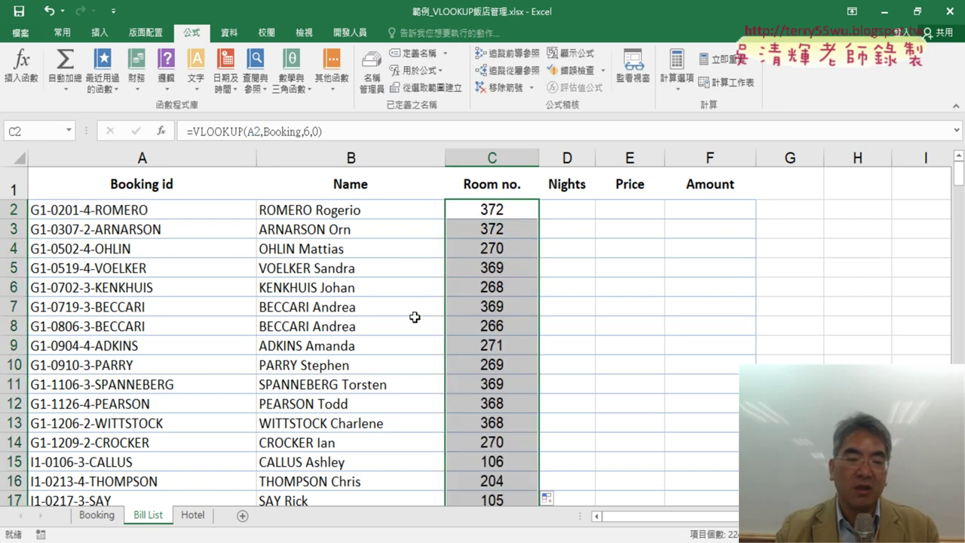
pyautogui.click(96, 515)
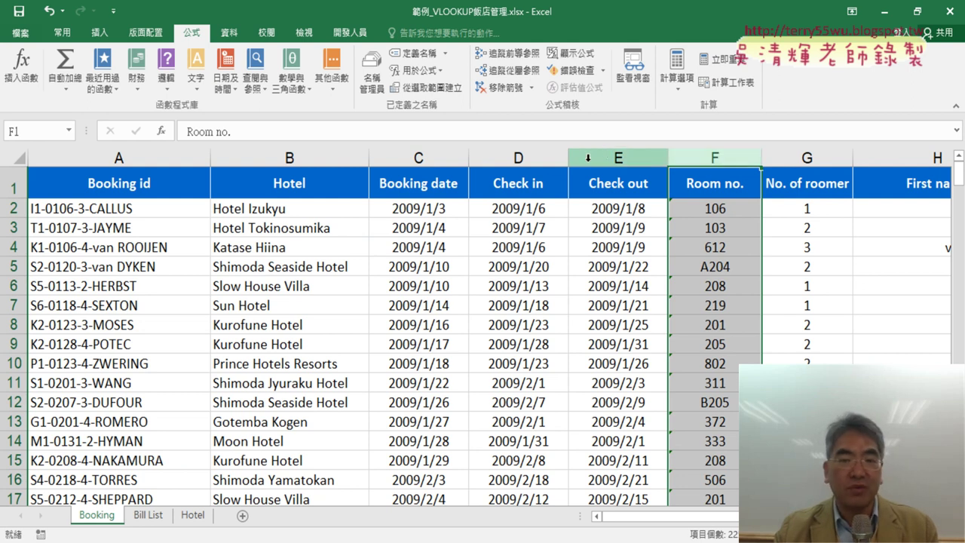
# Locate the Check in and Check out columns and select the first booking's two dates on Booking.
pyautogui.click(626, 155)
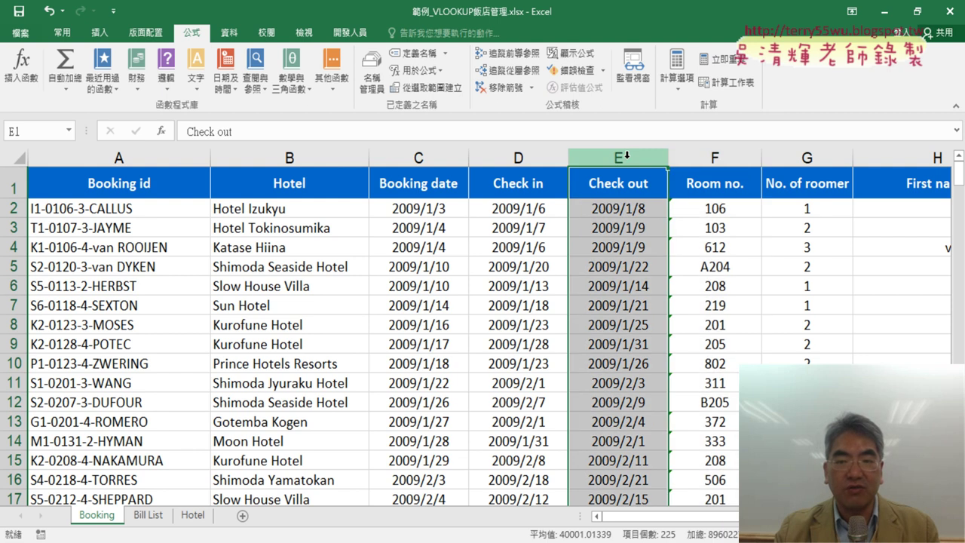
pyautogui.click(524, 158)
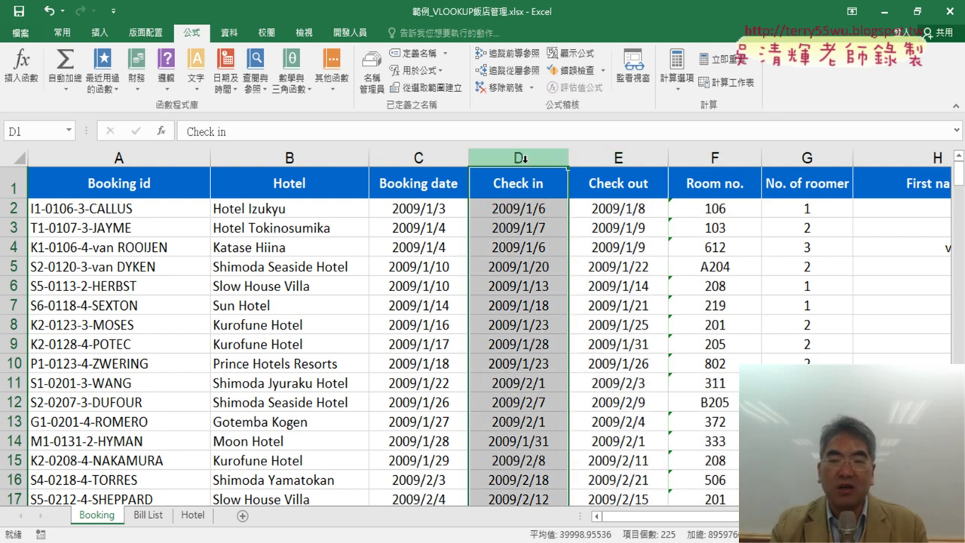
pyautogui.click(143, 515)
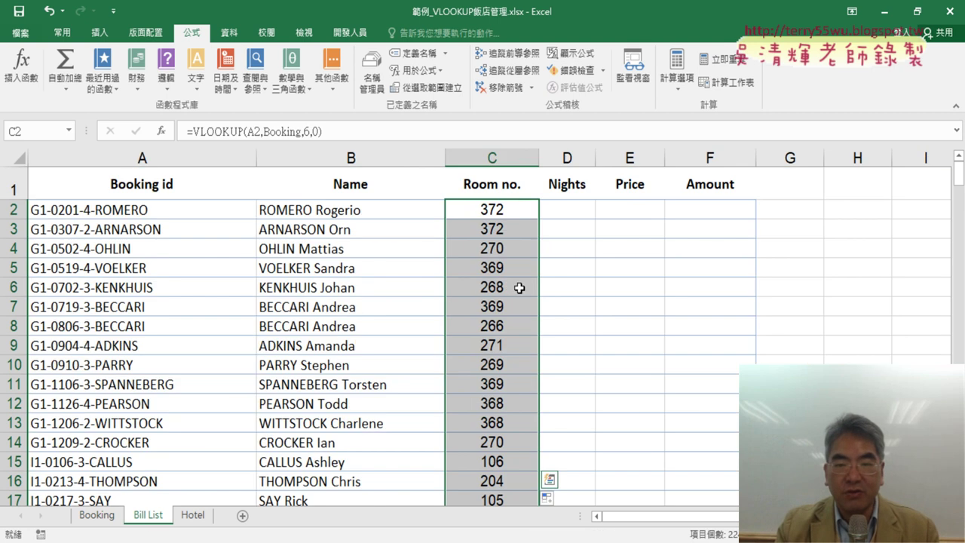
pyautogui.click(568, 211)
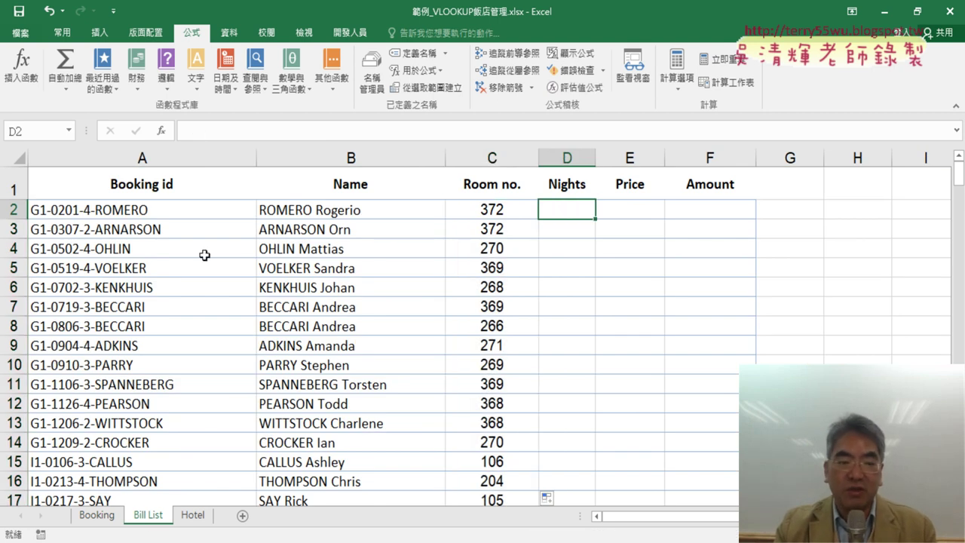
pyautogui.click(96, 516)
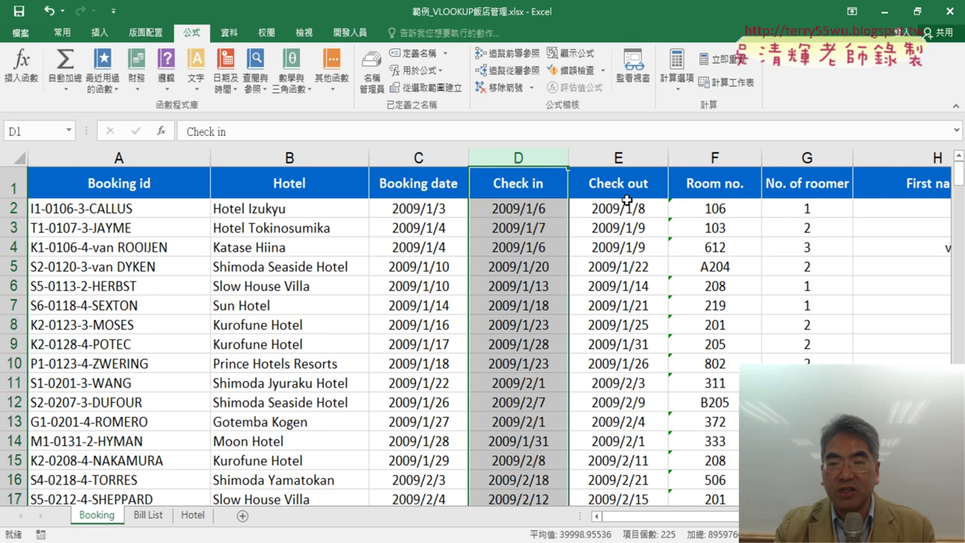
pyautogui.click(626, 152)
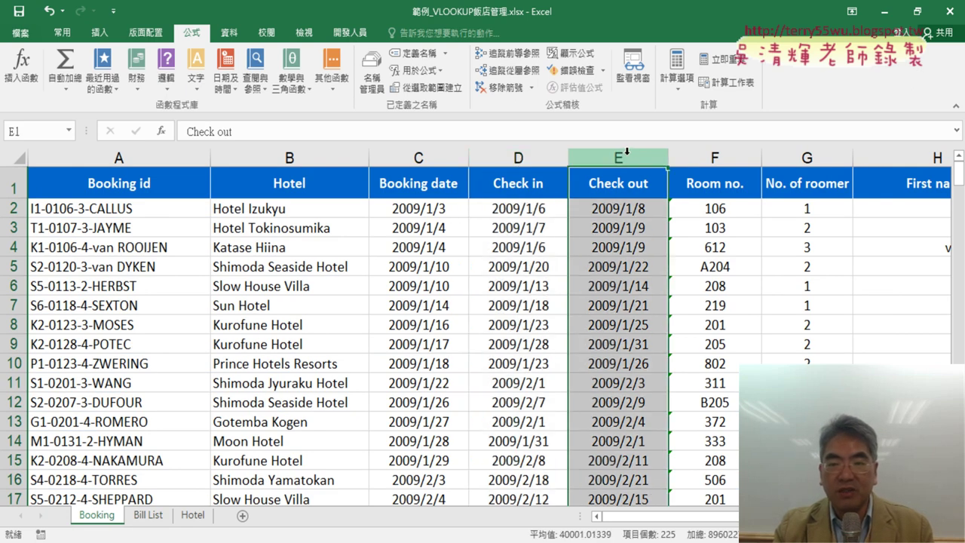
pyautogui.click(519, 148)
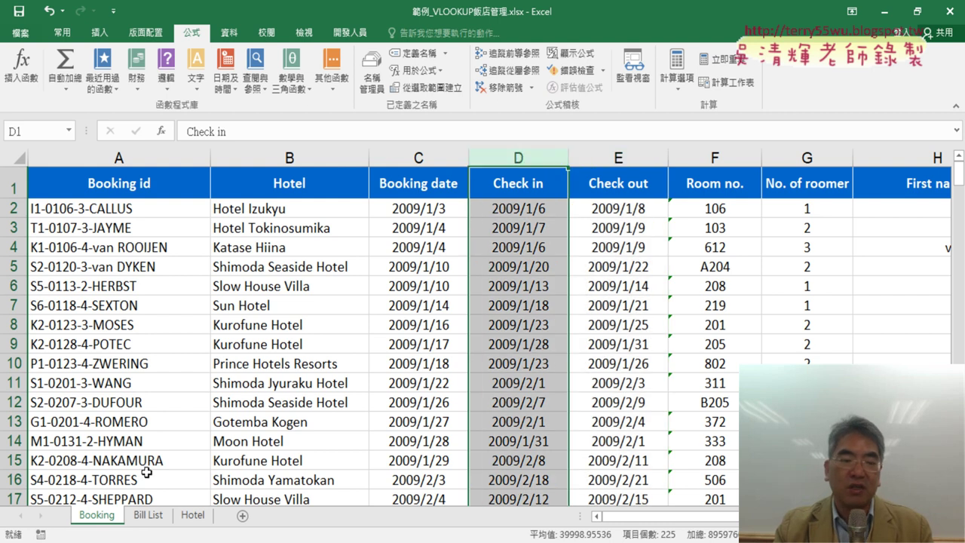
pyautogui.click(632, 210)
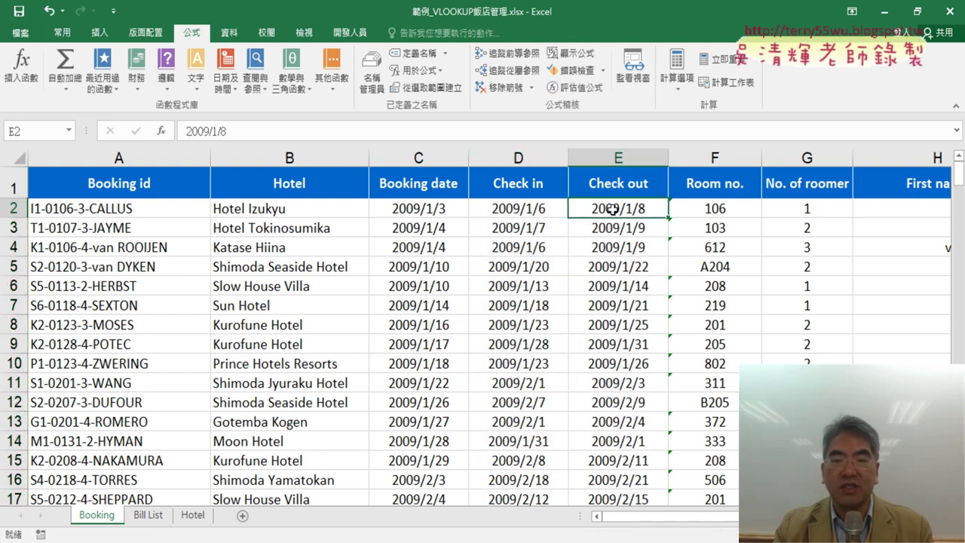
pyautogui.moveTo(621, 211); pyautogui.dragTo(509, 207)
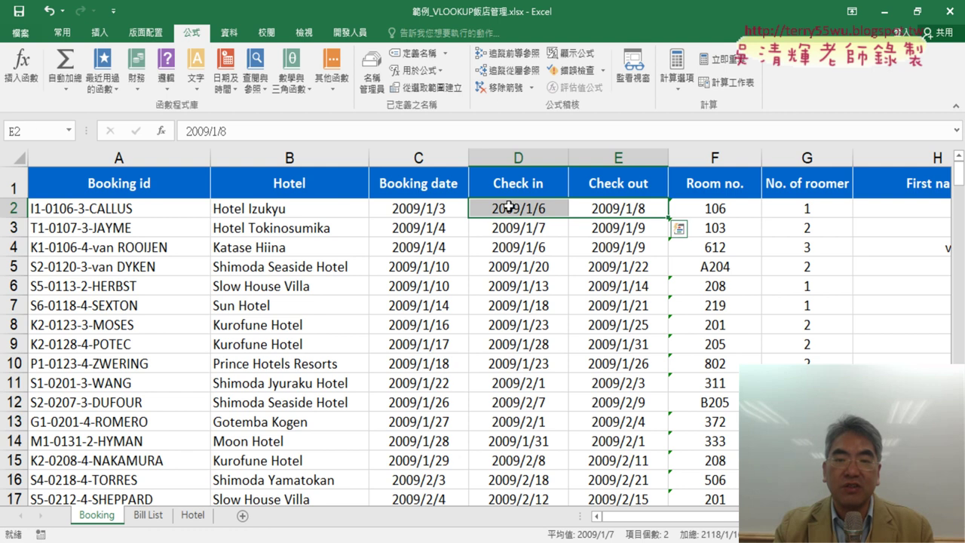
# Format the first booking's dates as General to reveal serials 39819 and 39821.
pyautogui.rightClick(544, 205)
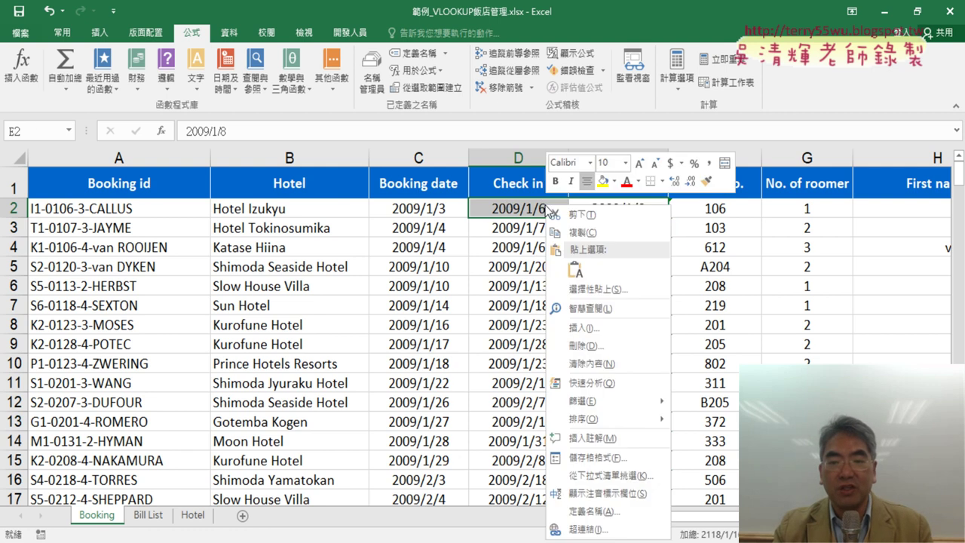
pyautogui.click(596, 459)
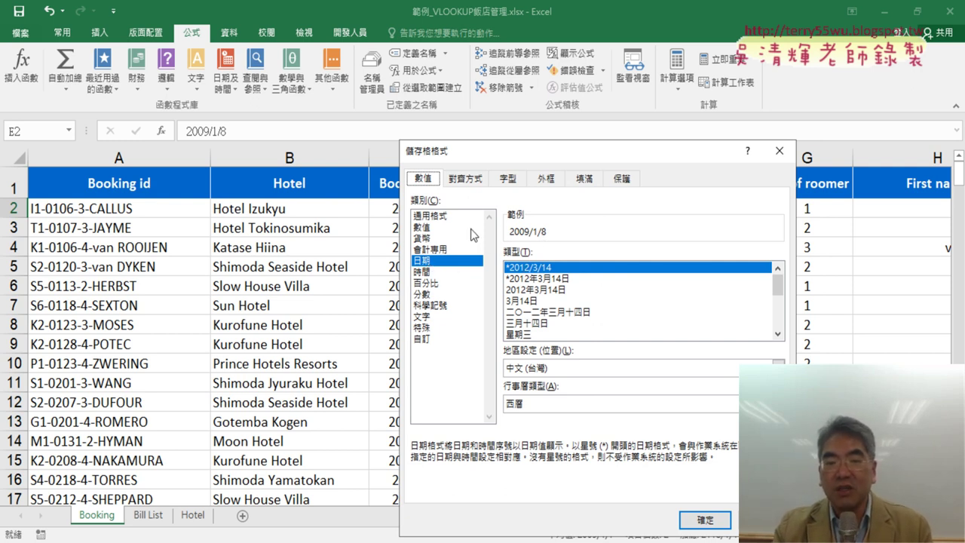
pyautogui.click(457, 219)
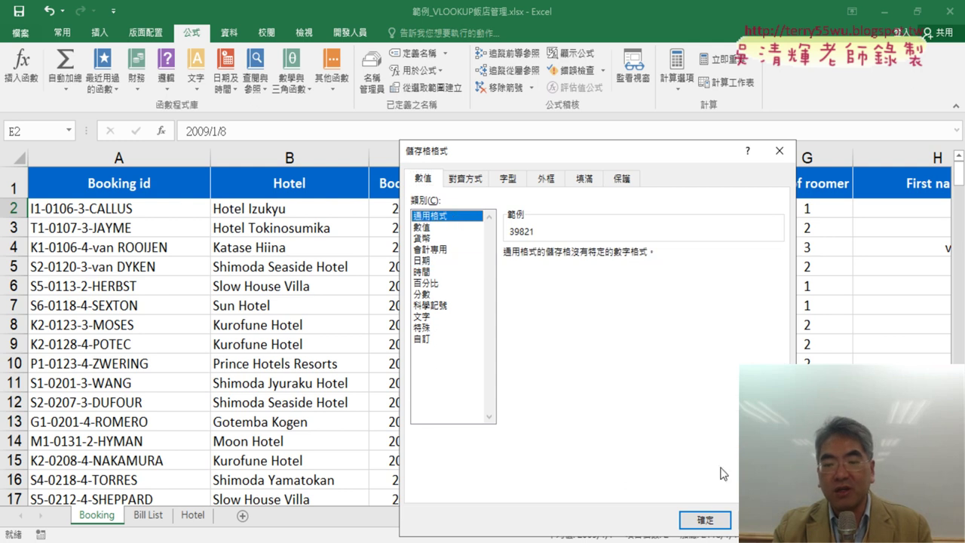
pyautogui.click(704, 519)
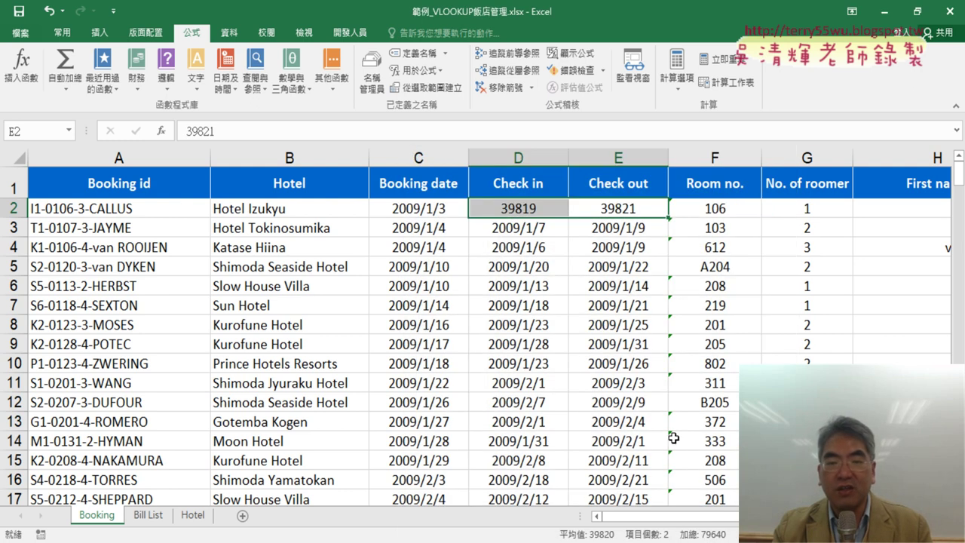
pyautogui.click(611, 214)
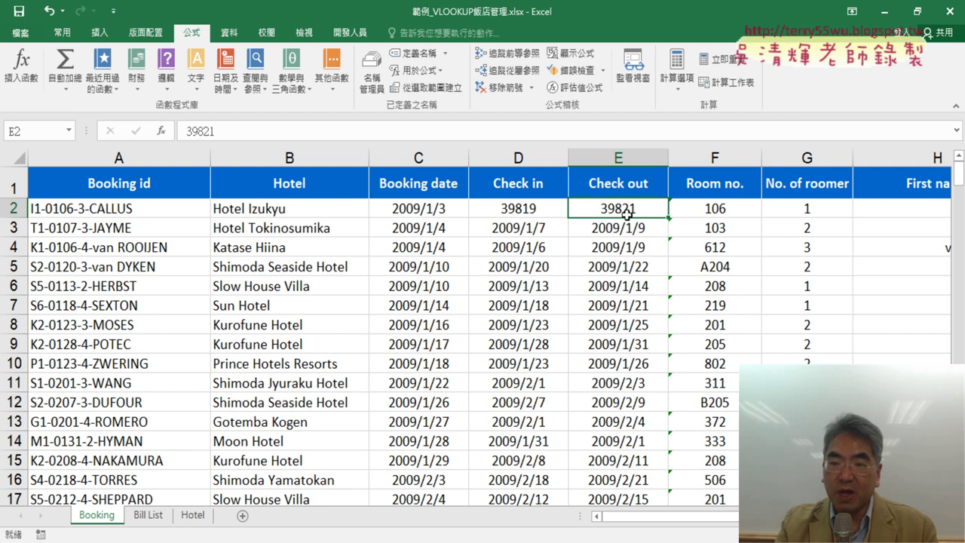
pyautogui.click(530, 211)
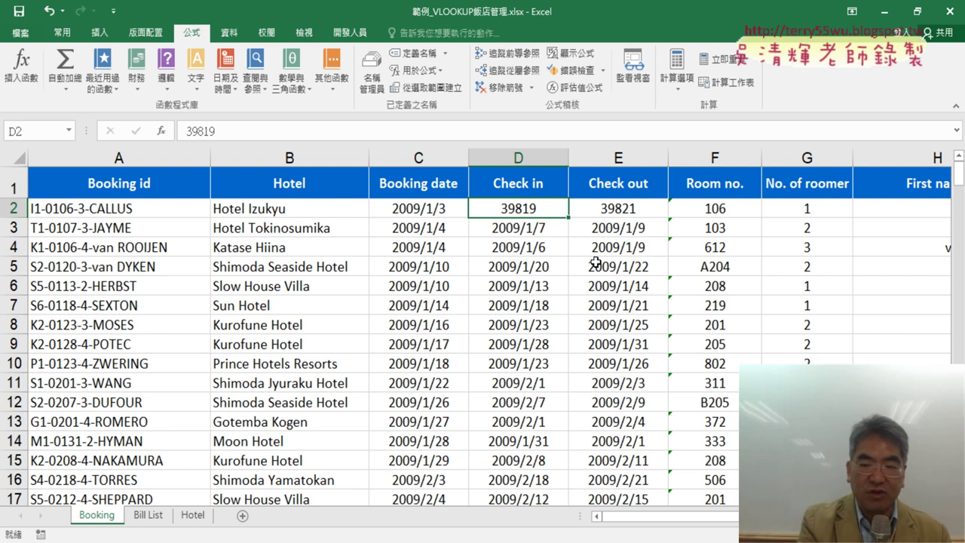
# Undo the format change to restore the dates and return to Bill List.
pyautogui.hotkey('ctrl', 'z')
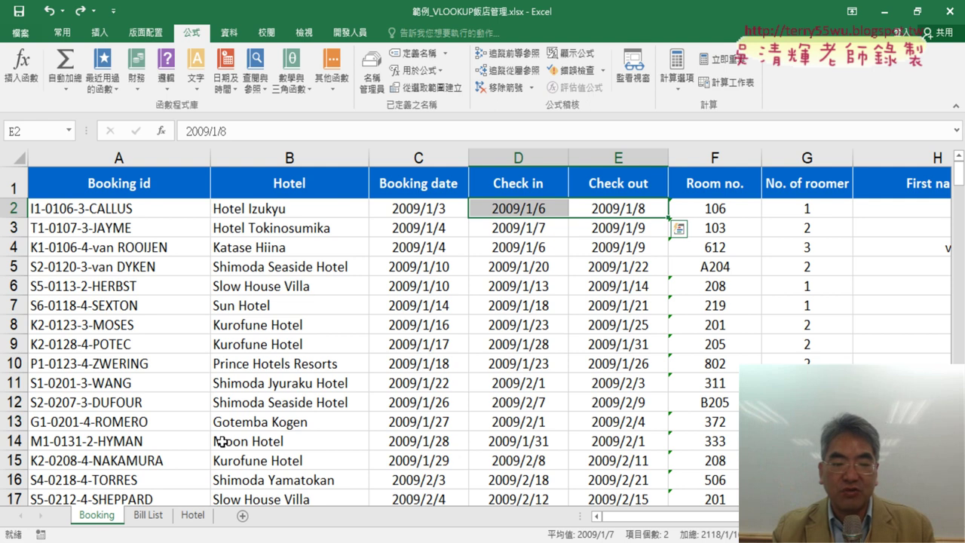
pyautogui.click(624, 159)
pyautogui.click(518, 158)
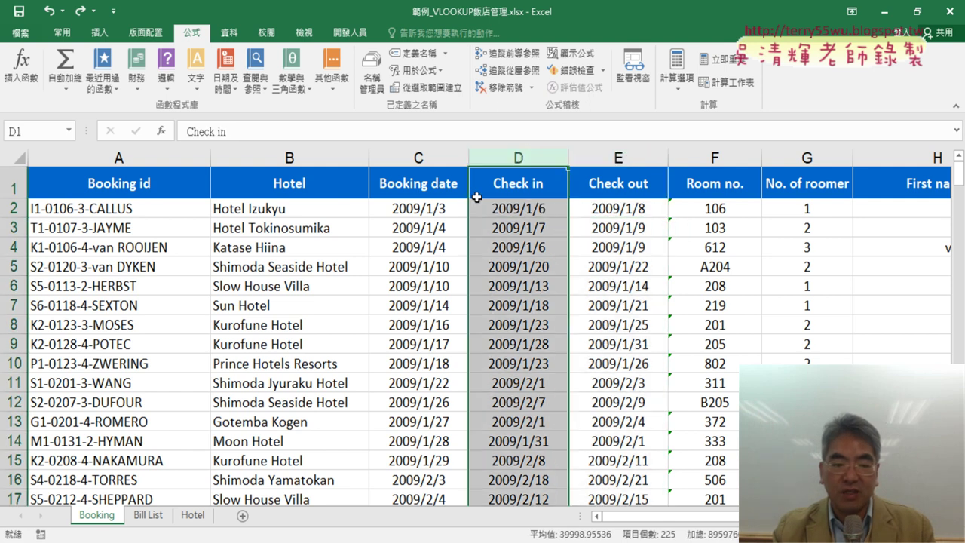
pyautogui.click(149, 514)
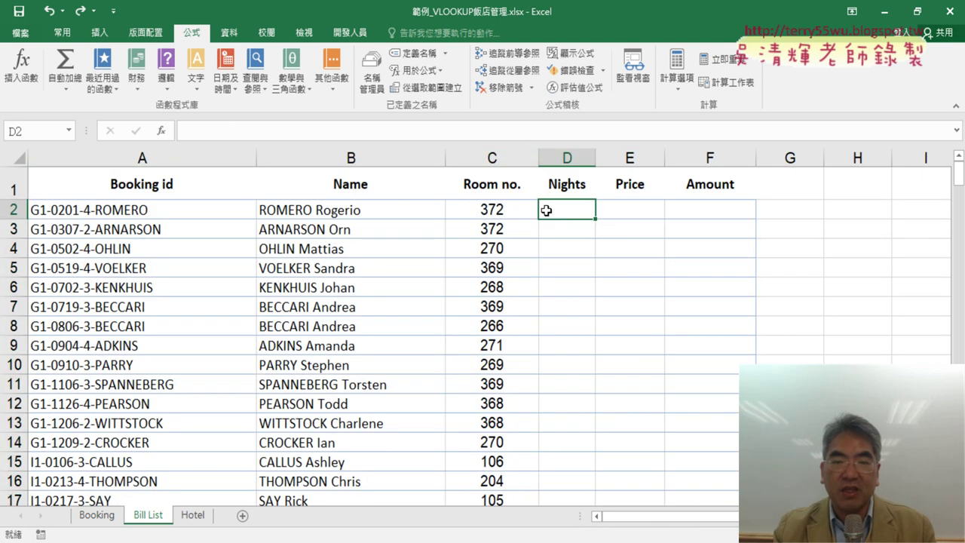
# Enter =VLOOKUP(A2,Booking,5,0)-VLOOKUP(A2,Booking,4,0) in Nights cell D2.
pyautogui.click(256, 123)
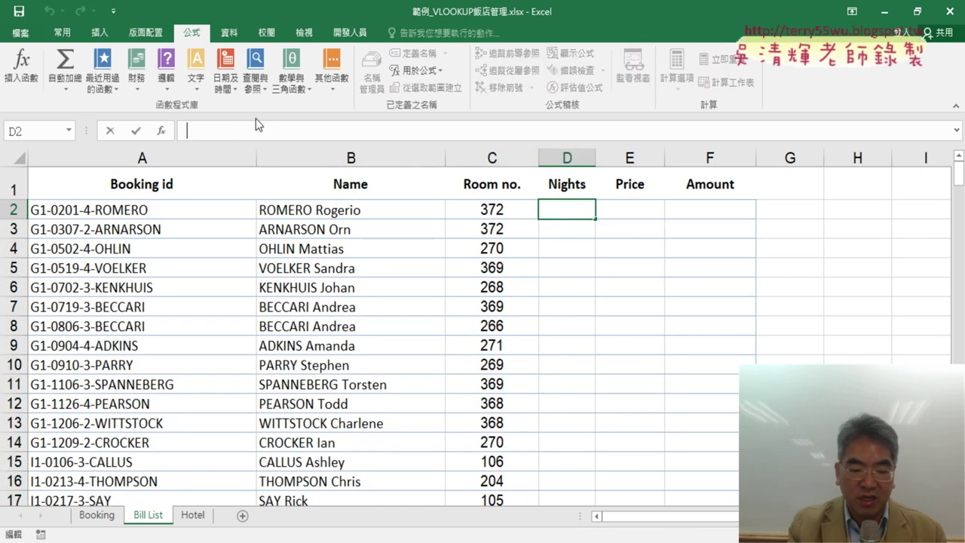
pyautogui.write('=VLOOKUP(A2,Booking,8,0)')
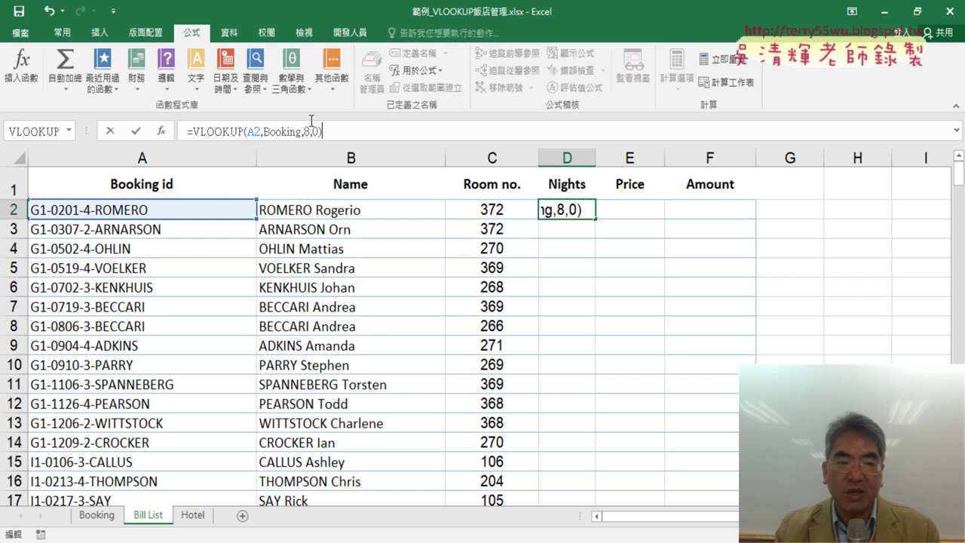
pyautogui.click(307, 131)
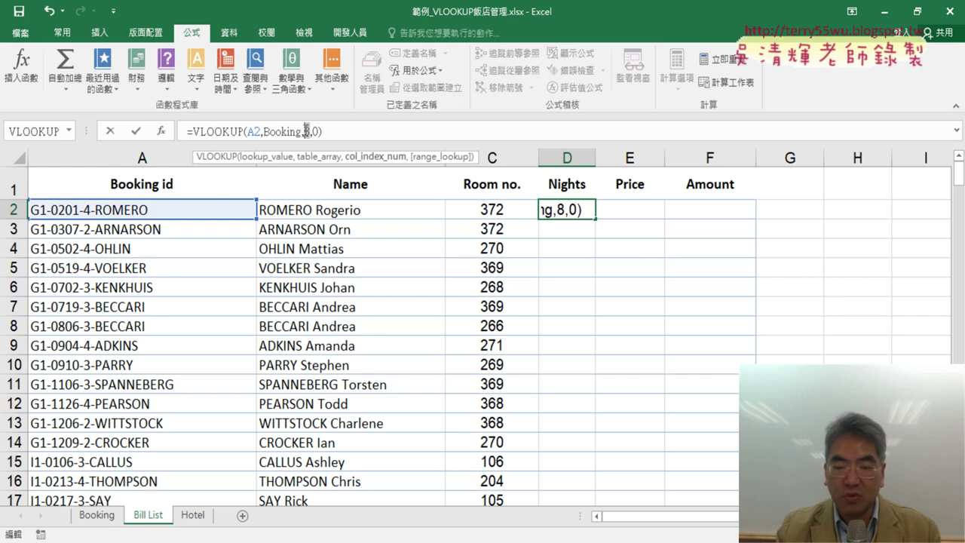
pyautogui.write('5')
pyautogui.click(358, 132)
pyautogui.write('-')
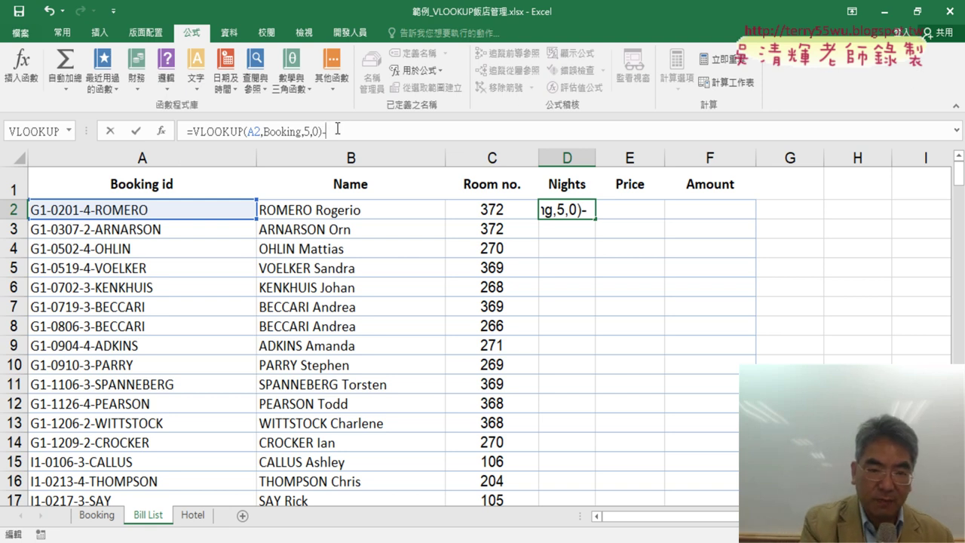
pyautogui.write('=VLOOKUP(A2,Booking,8,0)')
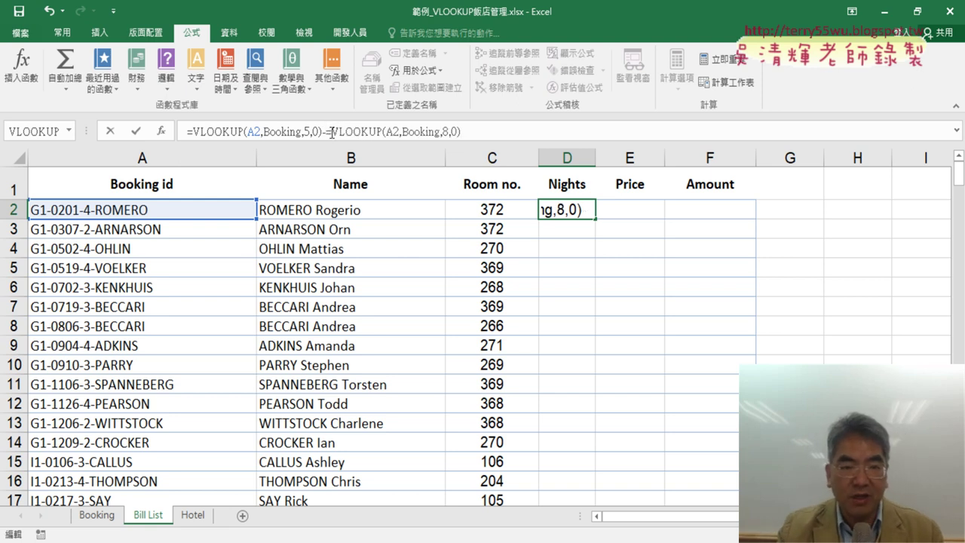
pyautogui.press('Left')
pyautogui.press('Left')
pyautogui.press('Left')
pyautogui.press('BackSpace')
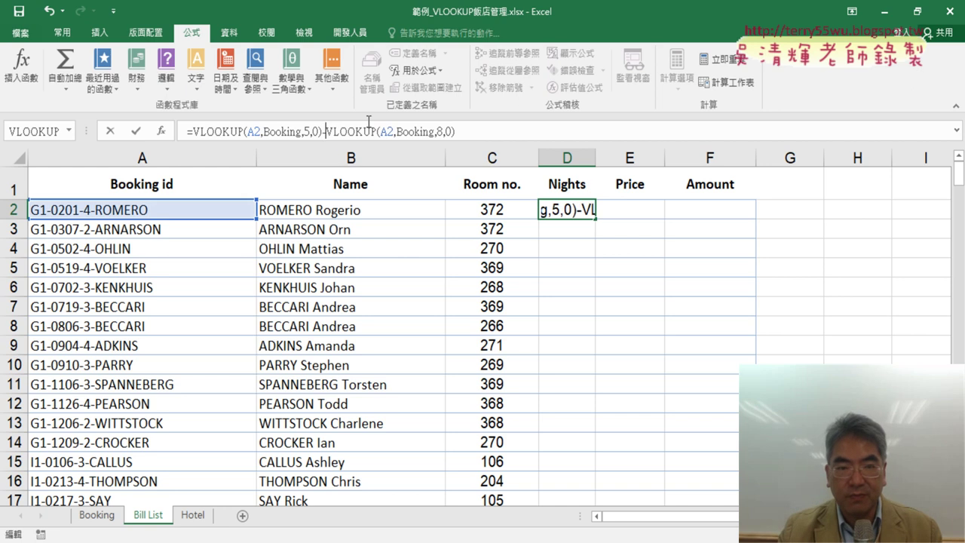
pyautogui.click(438, 131)
pyautogui.press('BackSpace')
pyautogui.write('4')
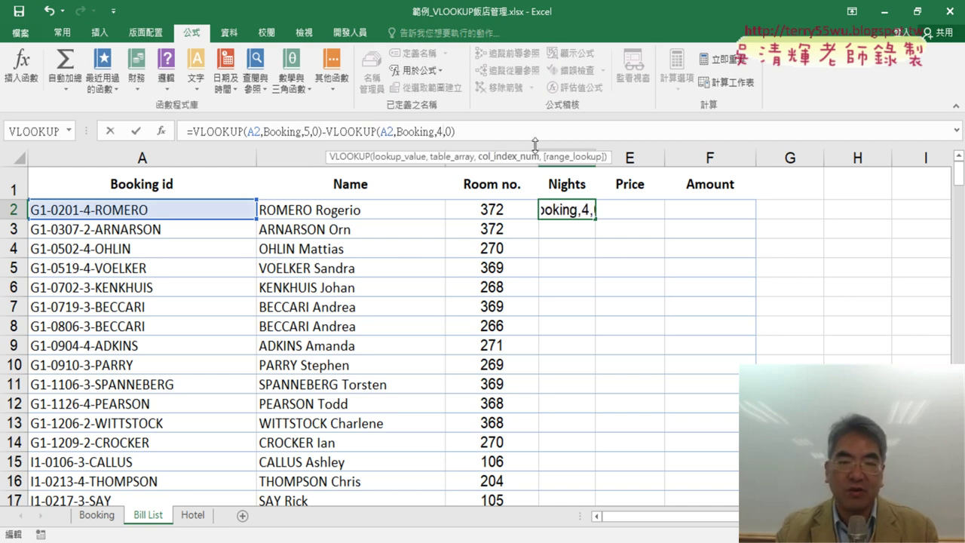
pyautogui.click(137, 133)
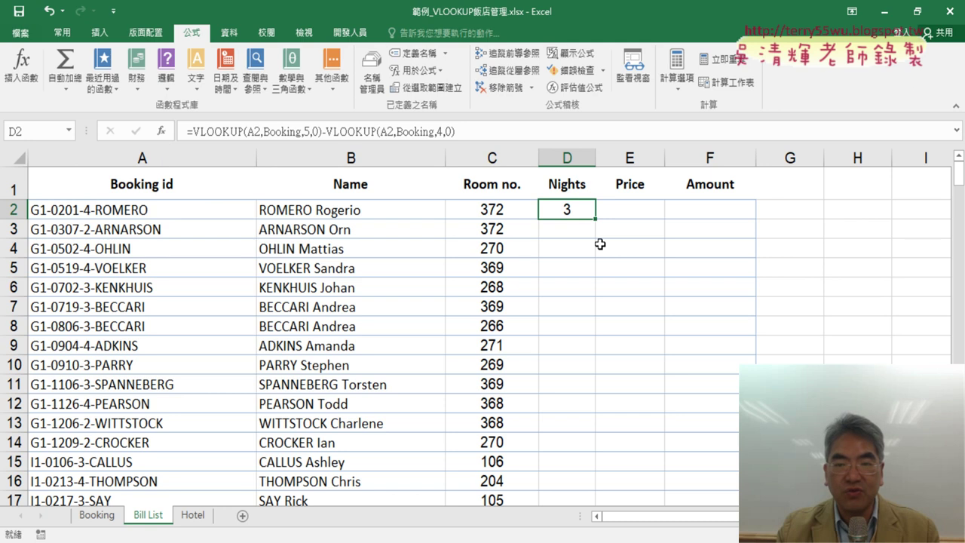
# Fill the Nights formula down every row, showing stays like 3, 1 and 2.
pyautogui.doubleClick(595, 218)
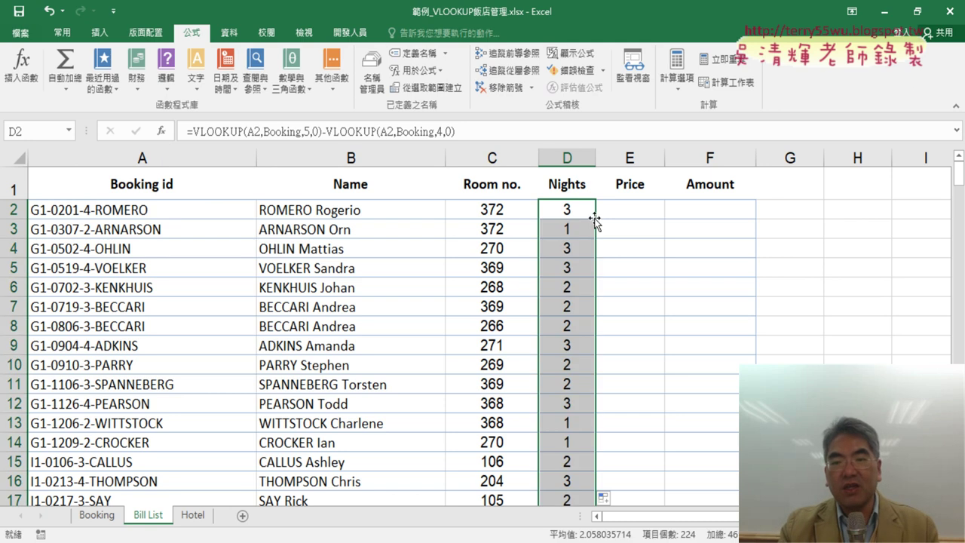
pyautogui.click(577, 210)
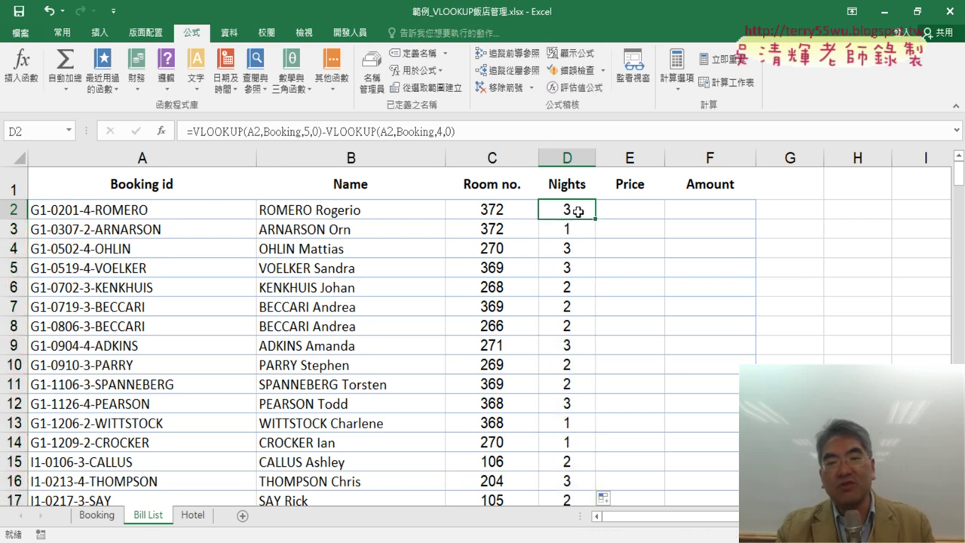
pyautogui.click(629, 211)
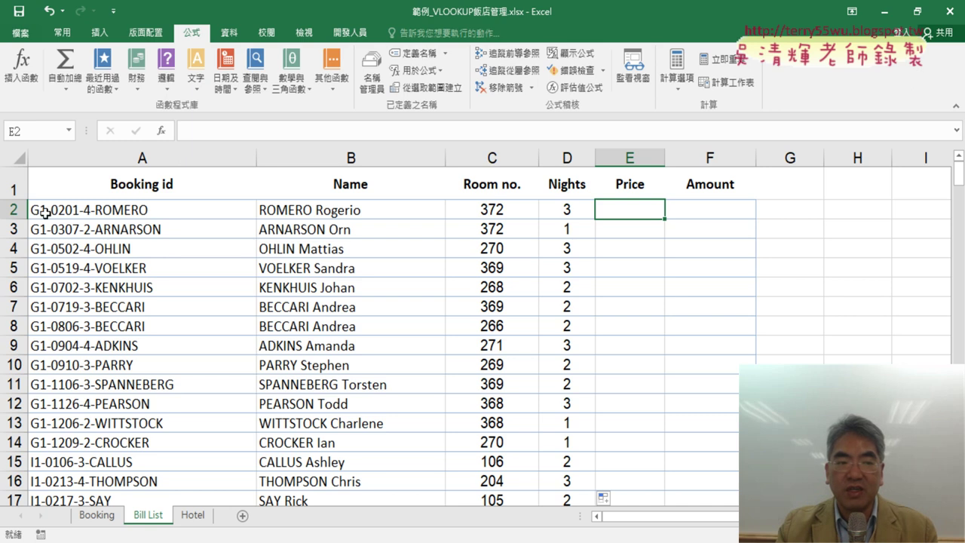
pyautogui.click(509, 209)
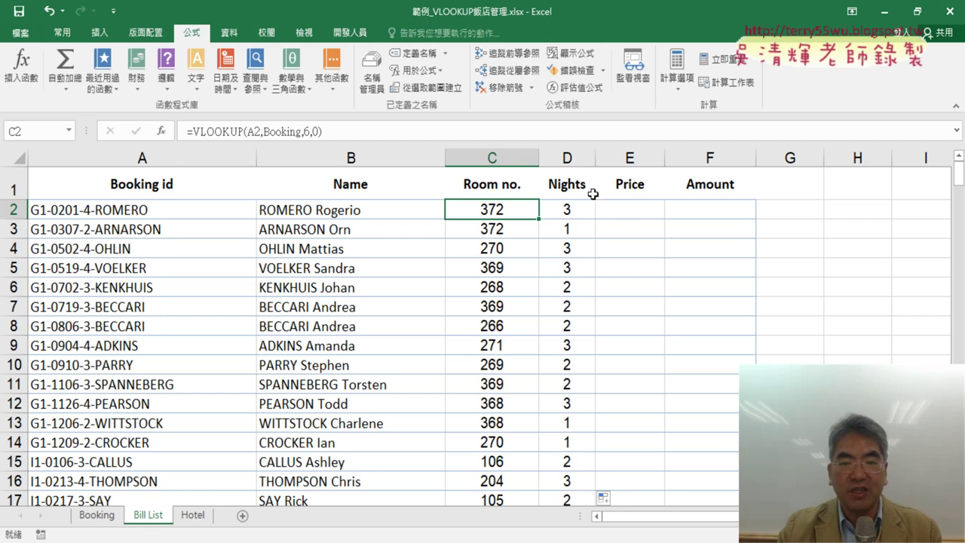
pyautogui.click(641, 206)
# Insert LEFT from the Text functions into E2 with Text A2 and Num_chars 3.
pyautogui.click(161, 130)
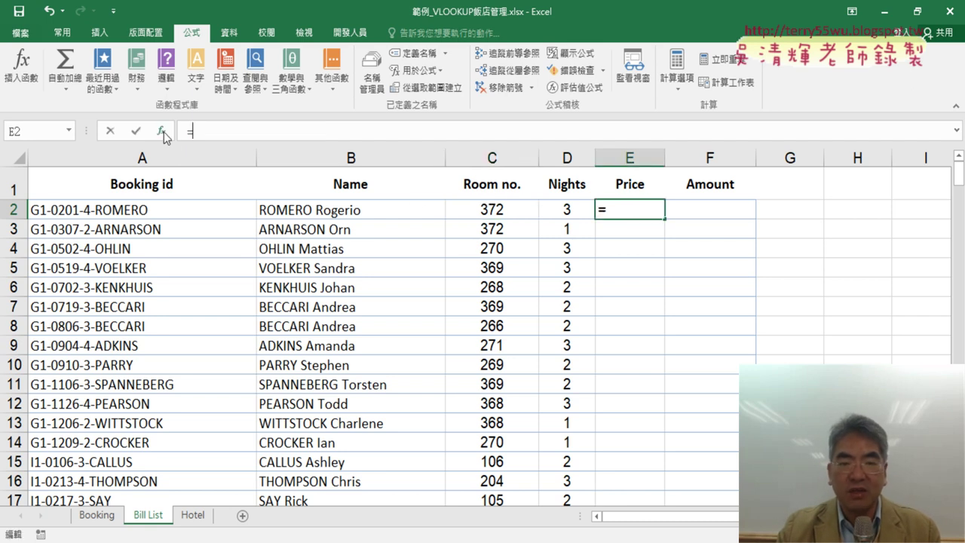
pyautogui.click(499, 308)
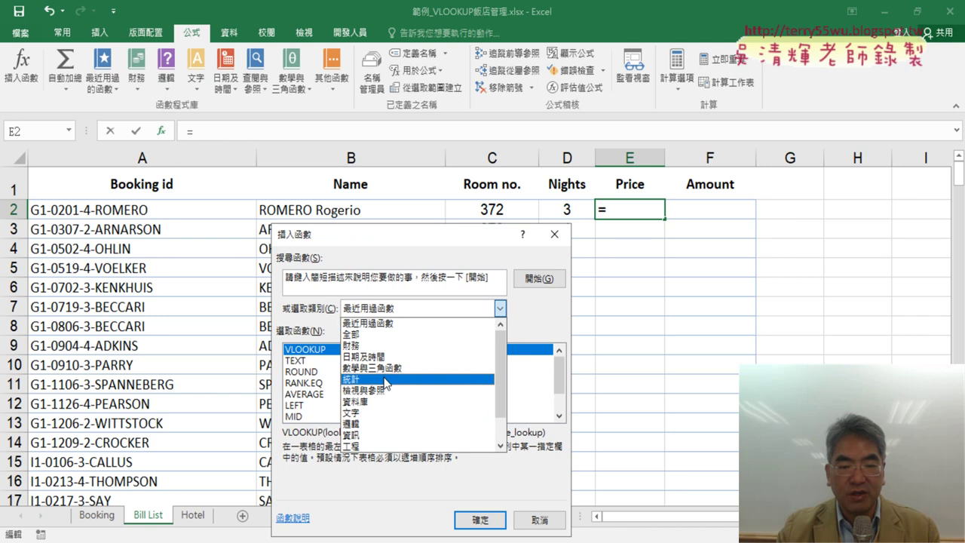
pyautogui.click(385, 412)
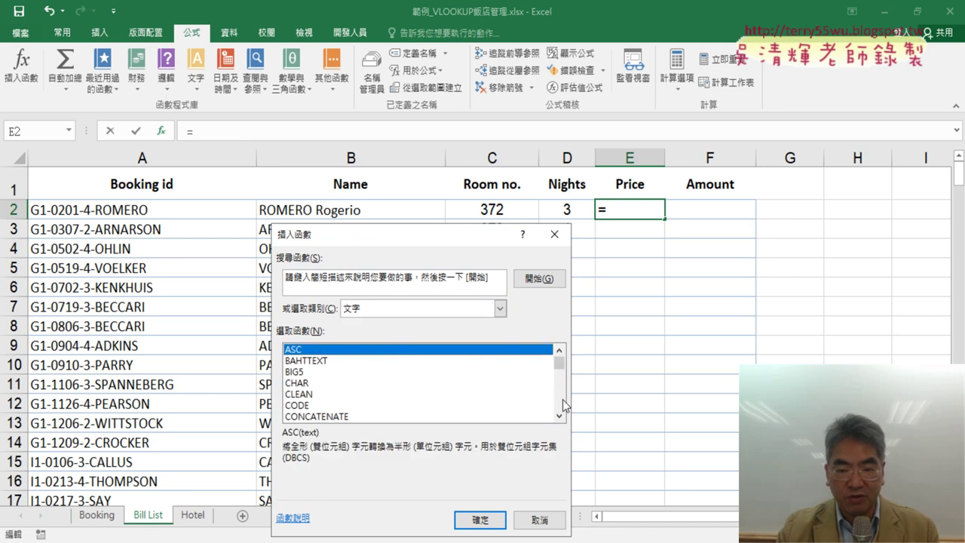
pyautogui.scroll(-6, 563, 405)
pyautogui.moveTo(563, 385); pyautogui.dragTo(563, 371)
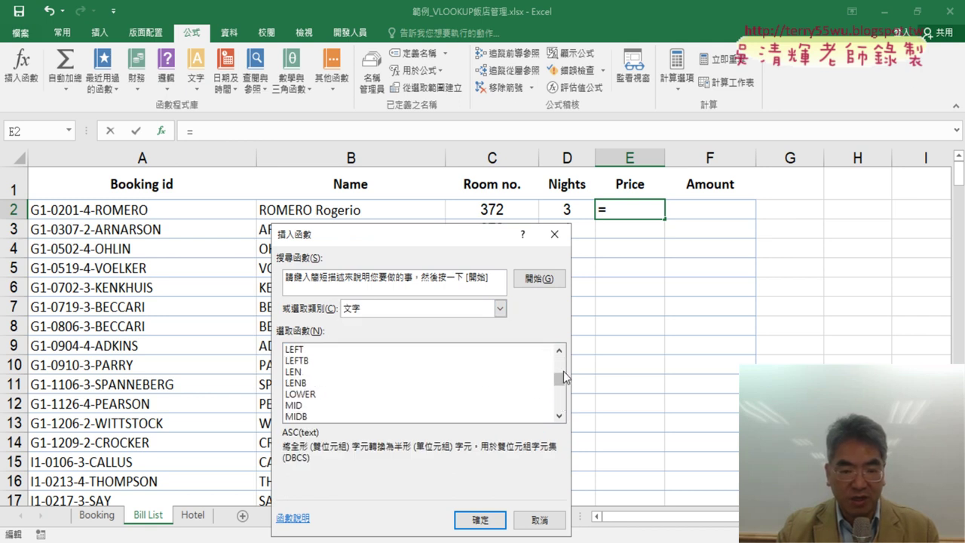
pyautogui.click(337, 349)
pyautogui.click(479, 520)
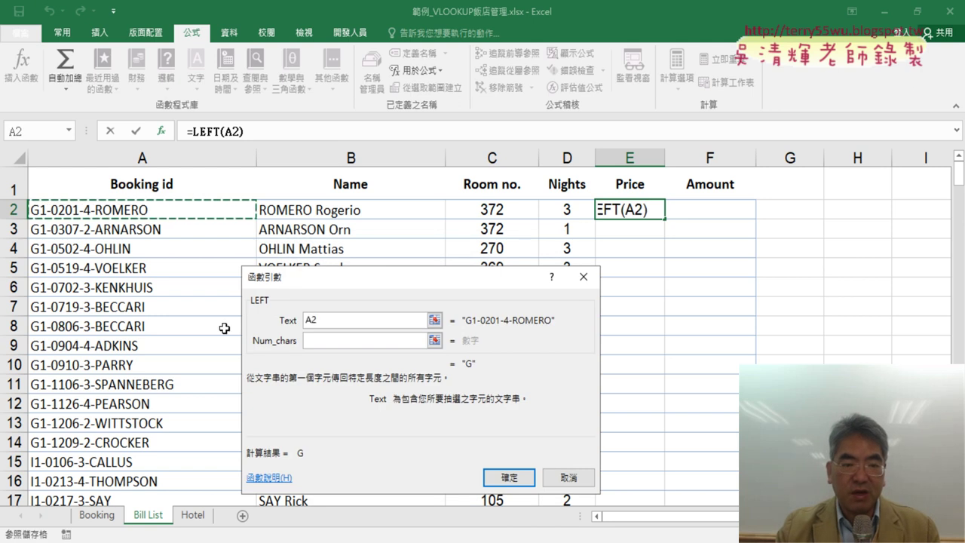
pyautogui.click(327, 342)
pyautogui.write('3')
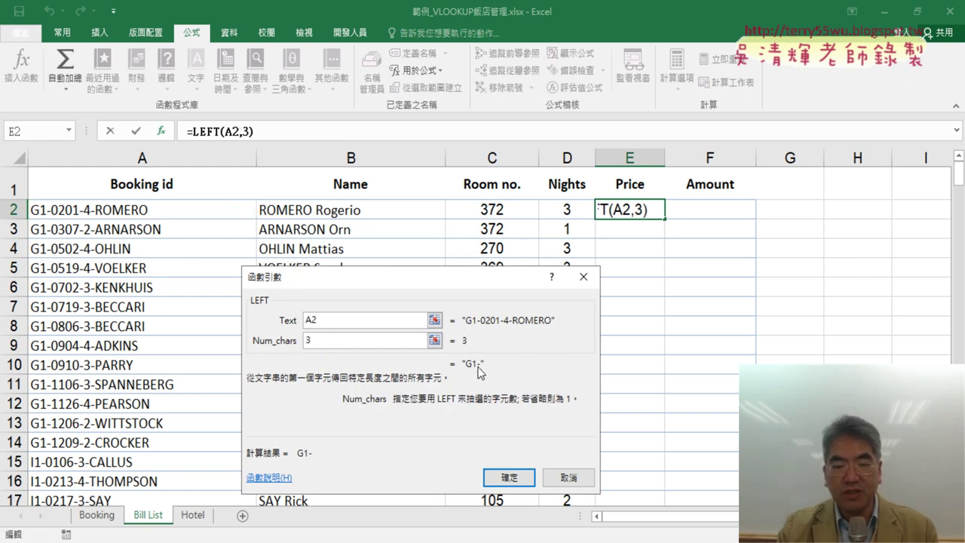
pyautogui.click(509, 477)
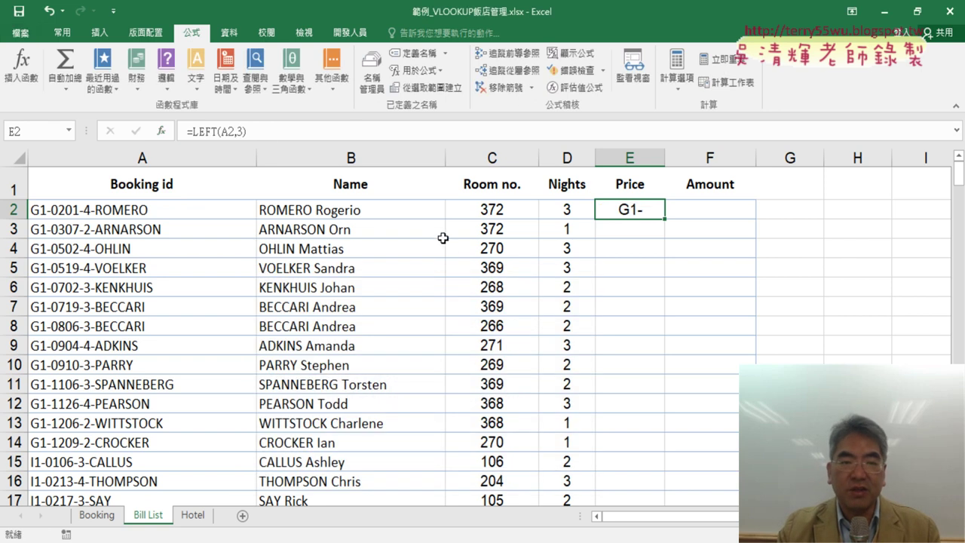
# Append &C2 to make =LEFT(A2,3)&C2, so E2 shows G1-372.
pyautogui.click(271, 132)
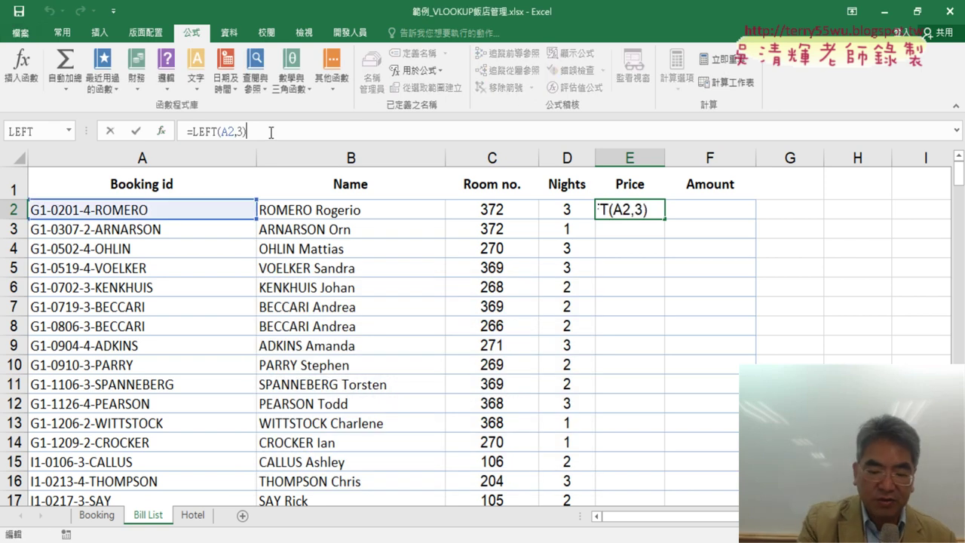
pyautogui.write('&')
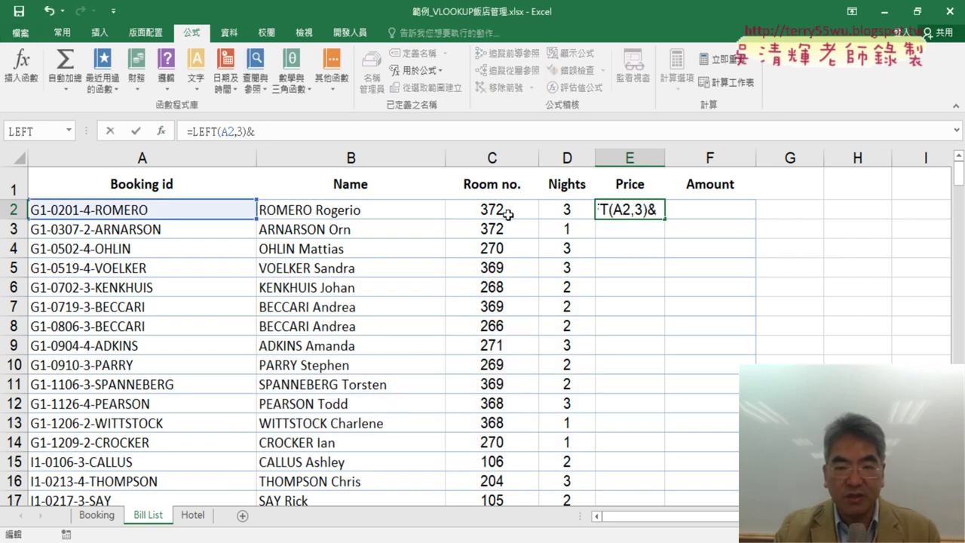
pyautogui.click(505, 213)
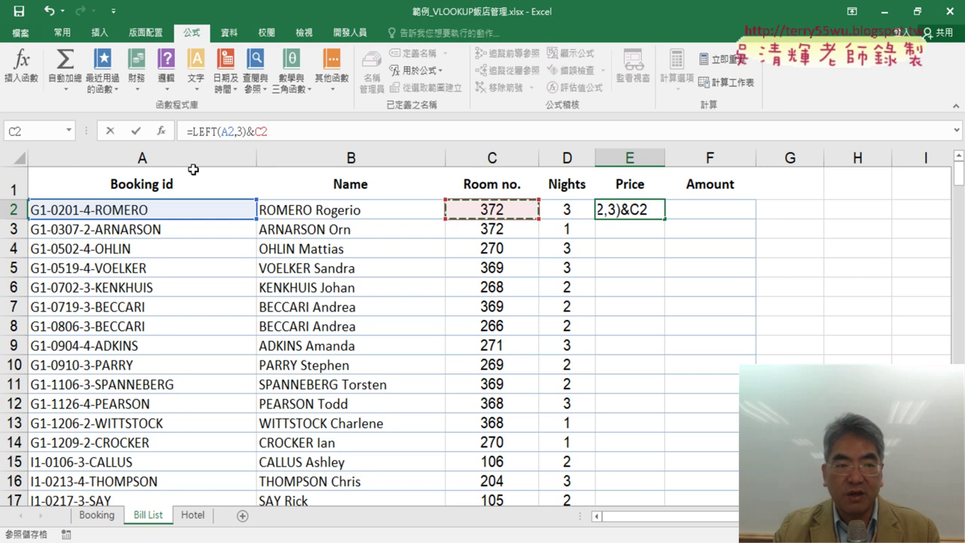
pyautogui.click(137, 132)
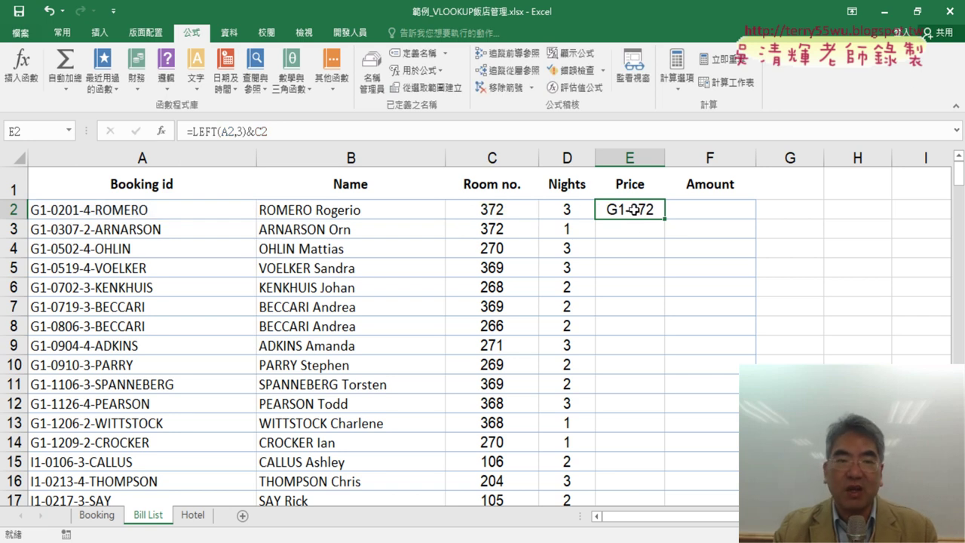
pyautogui.click(372, 74)
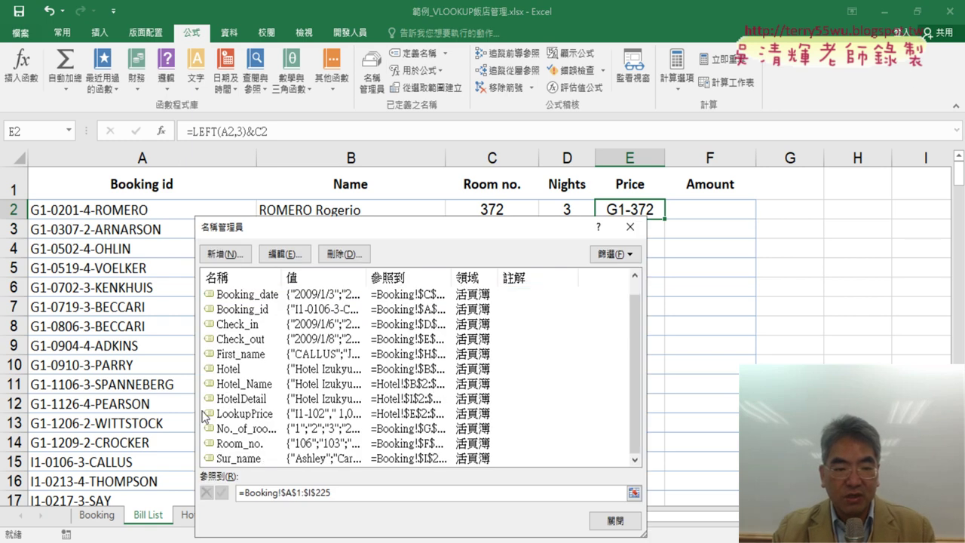
pyautogui.click(262, 414)
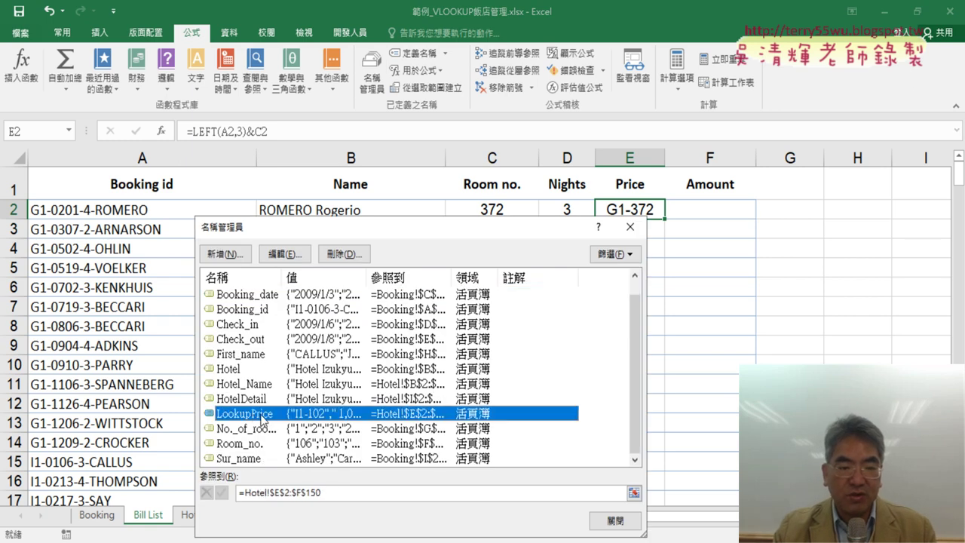
pyautogui.click(329, 490)
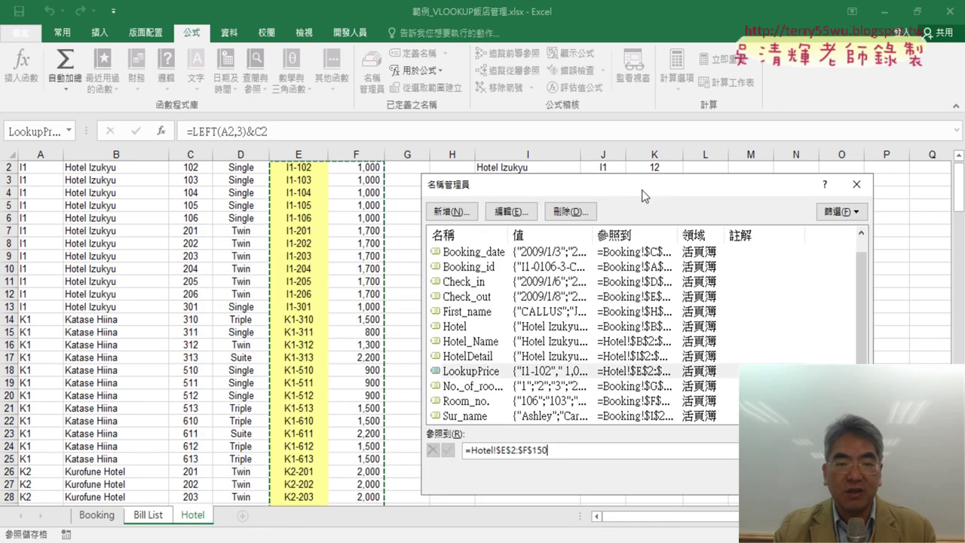
pyautogui.moveTo(417, 234); pyautogui.dragTo(662, 184)
pyautogui.scroll(1, 347, 242)
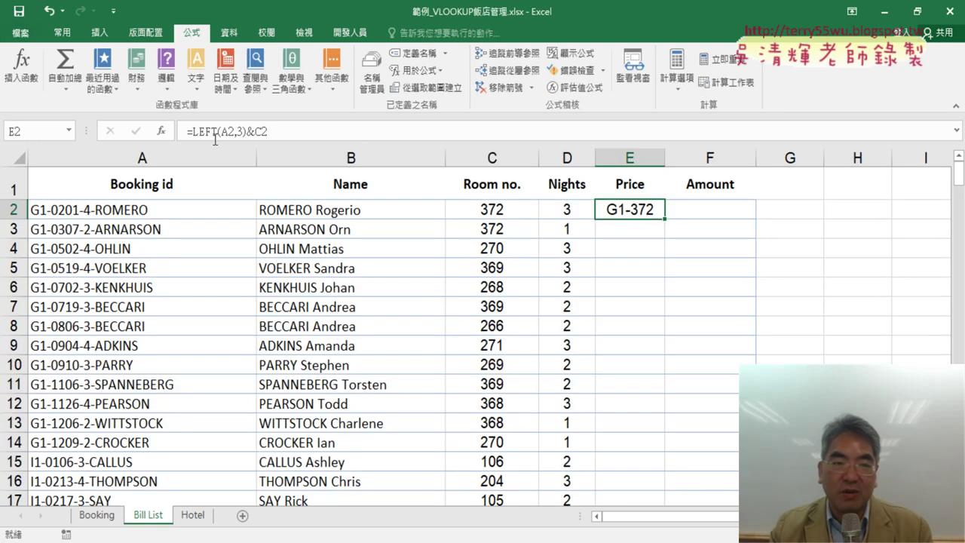
# Cut LEFT(A2,3)&C2 from E2 and start a VLOOKUP using it as the lookup value.
pyautogui.moveTo(193, 132); pyautogui.dragTo(272, 131)
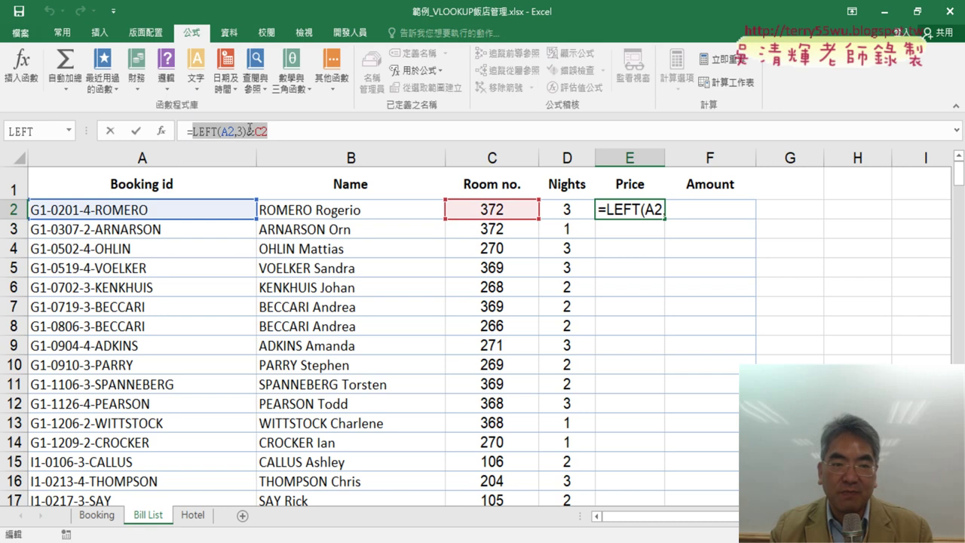
pyautogui.rightClick(254, 132)
pyautogui.click(287, 139)
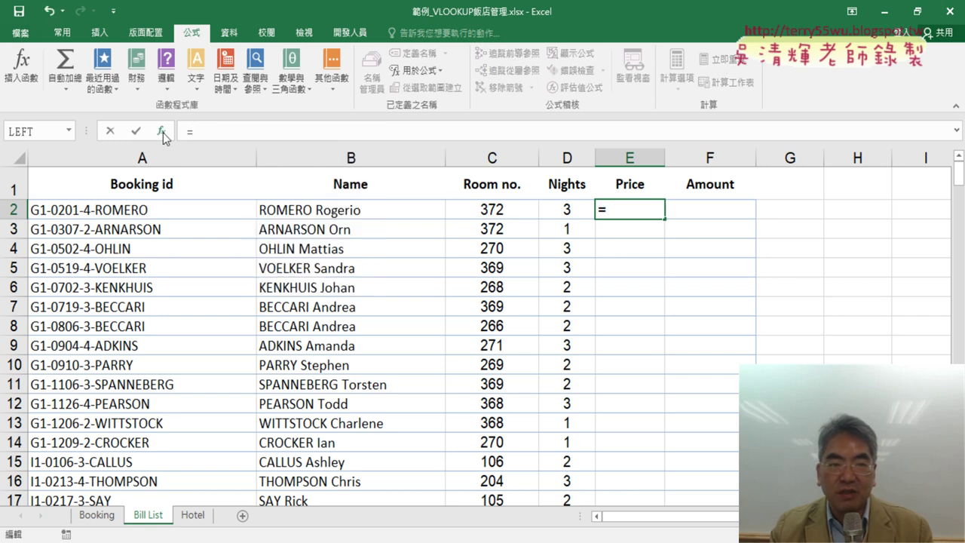
pyautogui.click(162, 131)
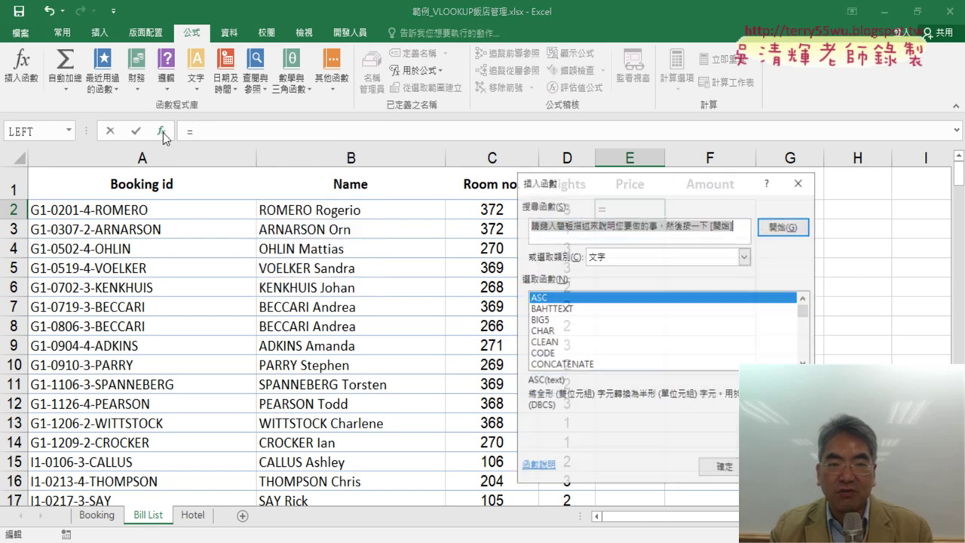
pyautogui.click(618, 262)
pyautogui.click(620, 270)
pyautogui.doubleClick(554, 309)
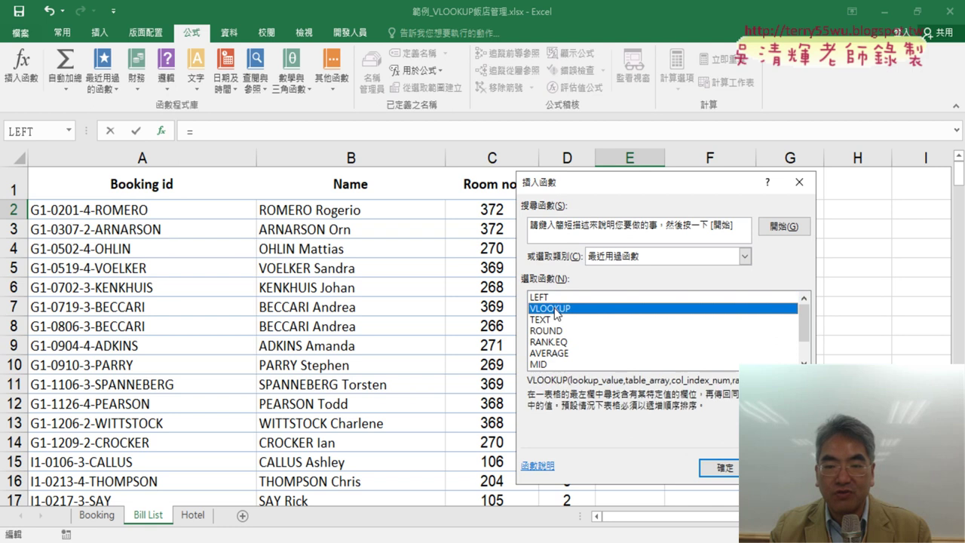
pyautogui.write('L')
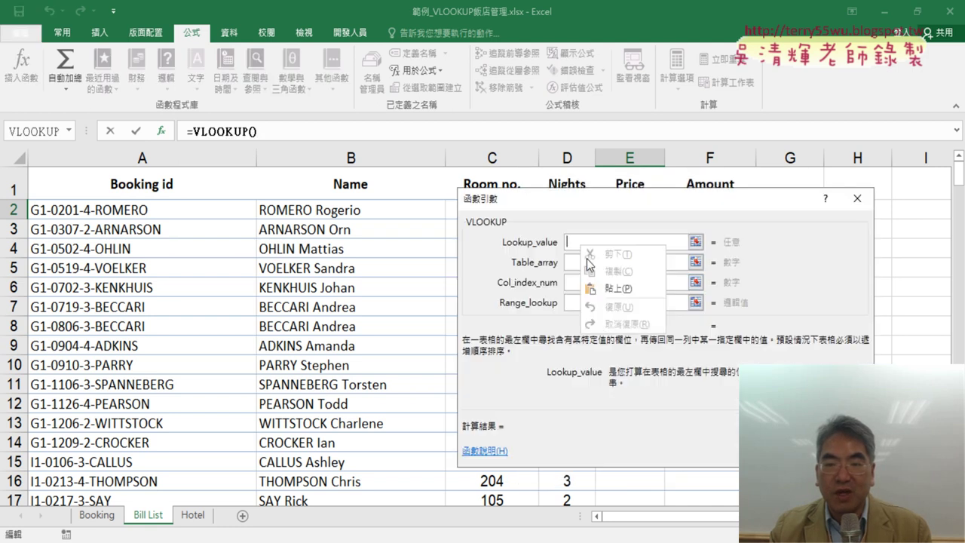
pyautogui.write('EFT(A2,3)&C2')
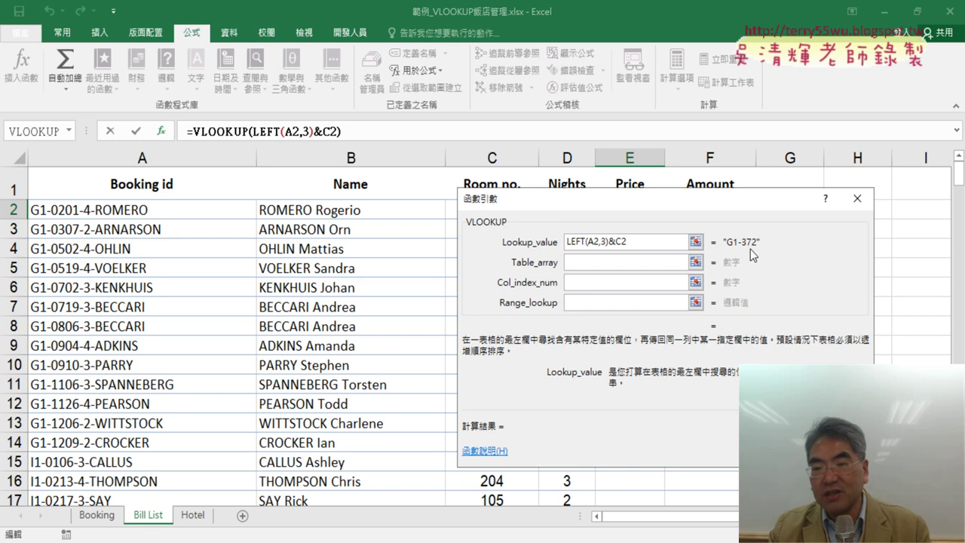
# Set table LookupPrice, column 2 and range lookup 0, so E2 returns 3,800.
pyautogui.click(594, 264)
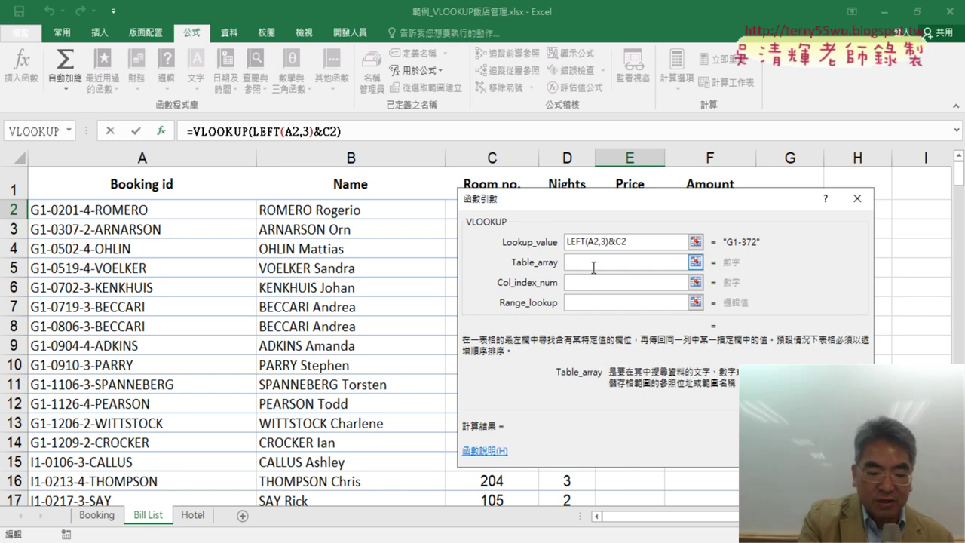
pyautogui.press('F3')
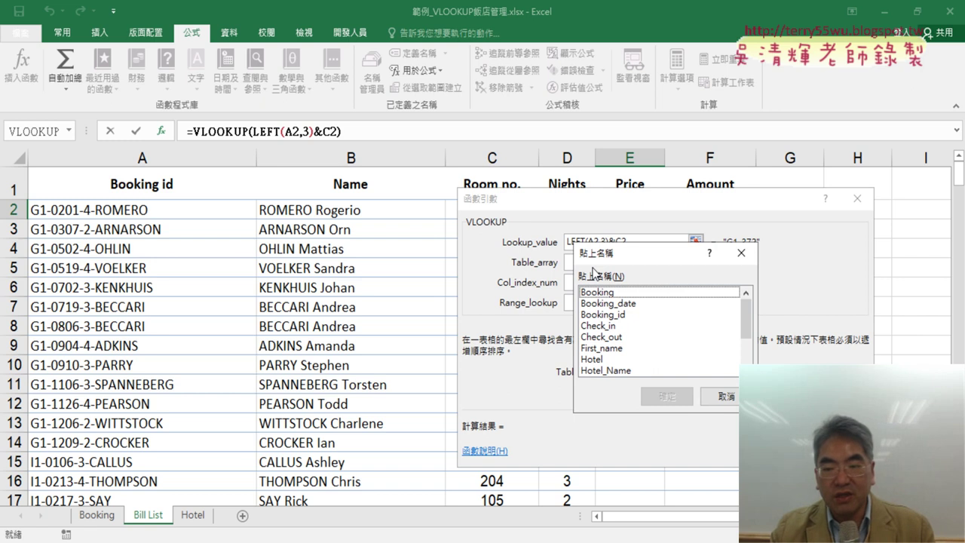
pyautogui.scroll(-3, 663, 368)
pyautogui.scroll(-1, 662, 367)
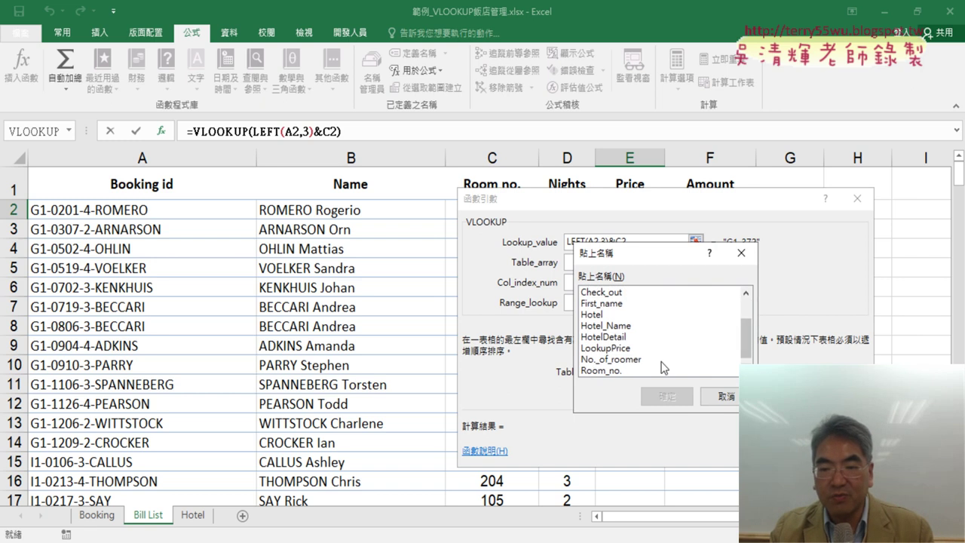
pyautogui.click(609, 348)
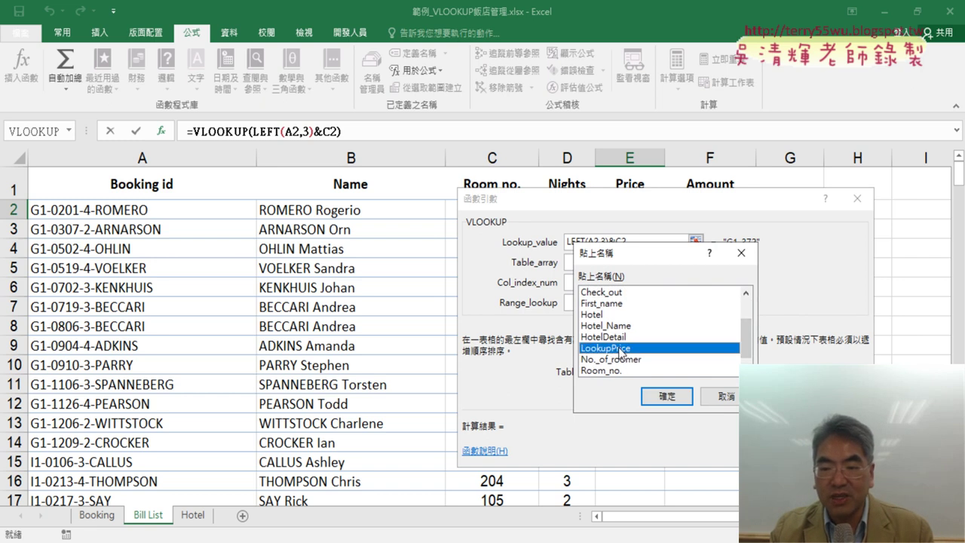
pyautogui.click(667, 395)
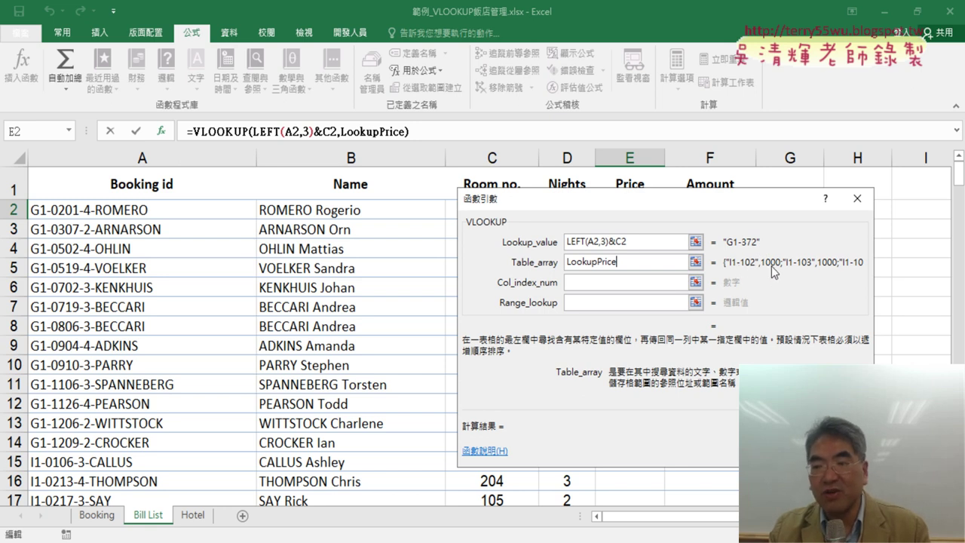
pyautogui.click(628, 283)
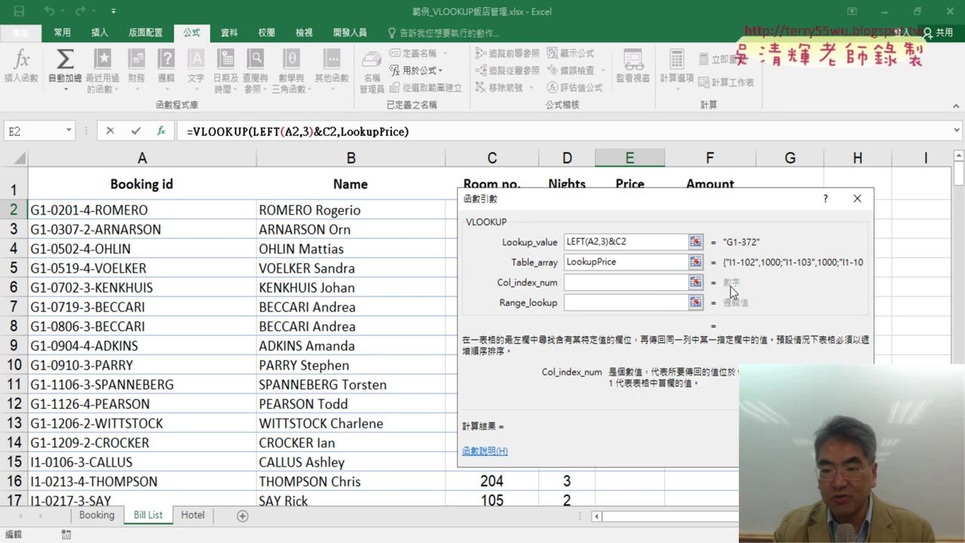
pyautogui.write('2')
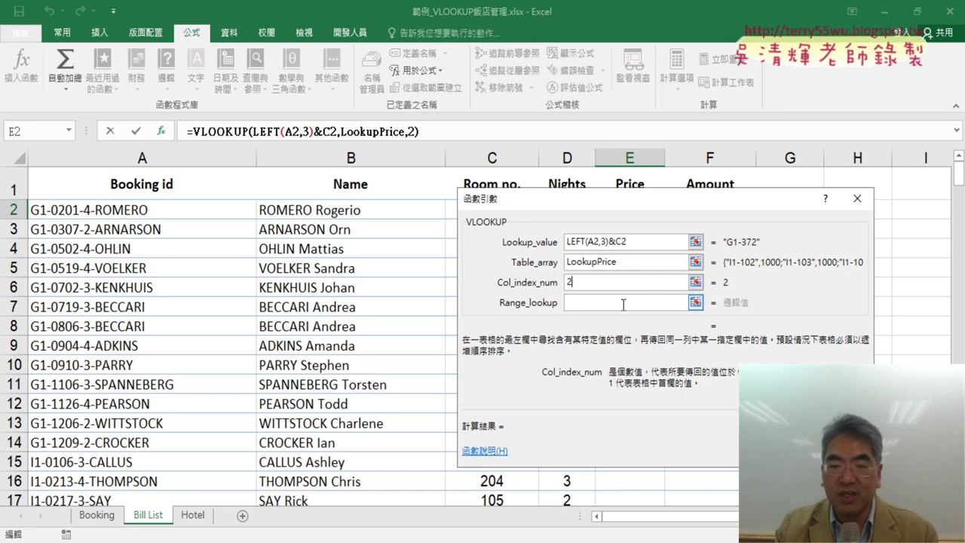
pyautogui.click(622, 303)
pyautogui.write('0')
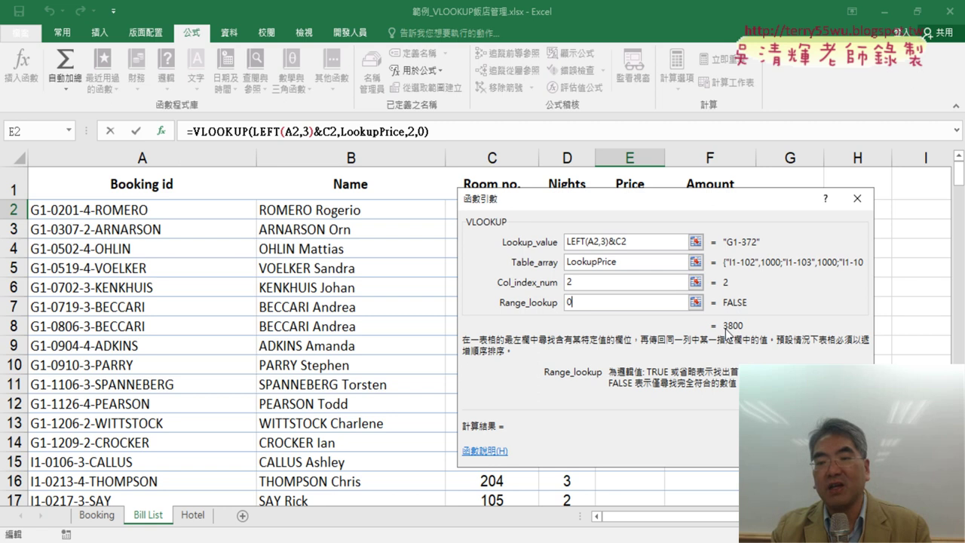
pyautogui.press('Return')
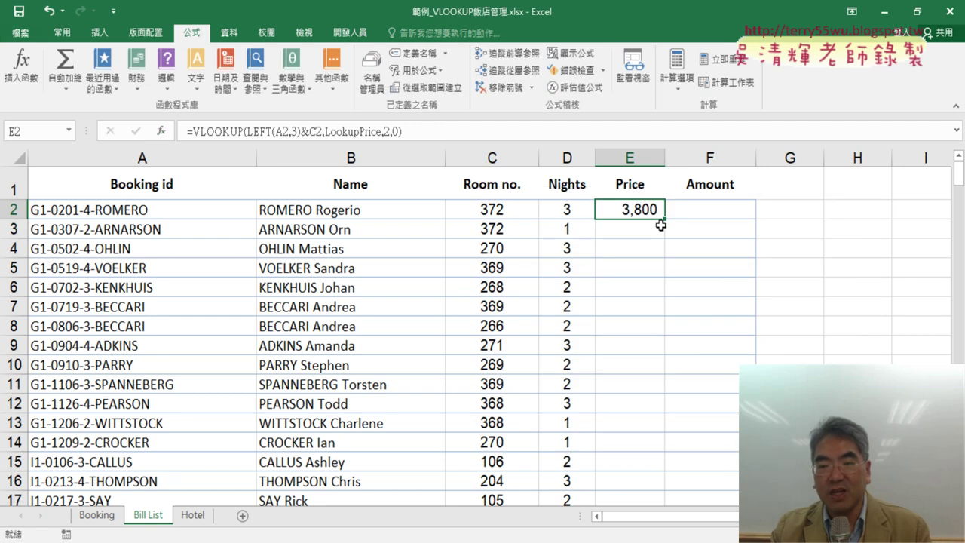
# Fill the price VLOOKUP down column E and scan the rates like 3,800, 2,300 and 3,200.
pyautogui.doubleClick(664, 218)
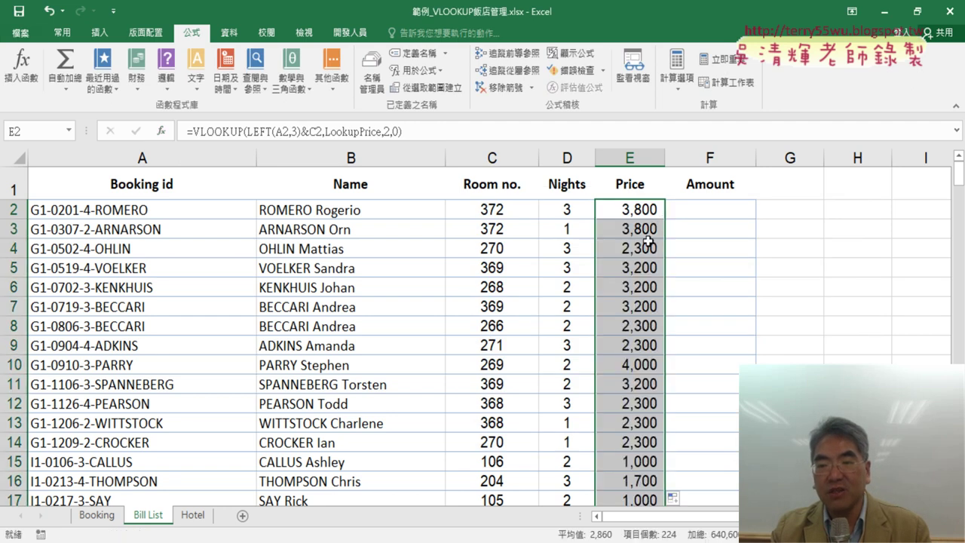
pyautogui.scroll(-4, 616, 308)
pyautogui.scroll(-7, 617, 308)
pyautogui.scroll(-5, 617, 309)
pyautogui.scroll(-4, 616, 308)
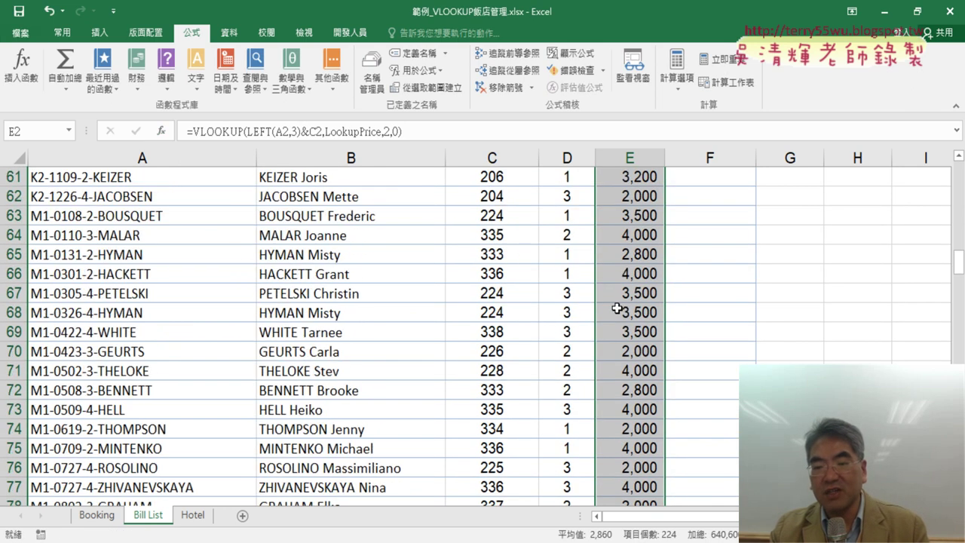
pyautogui.scroll(-5, 616, 308)
pyautogui.scroll(-3, 617, 309)
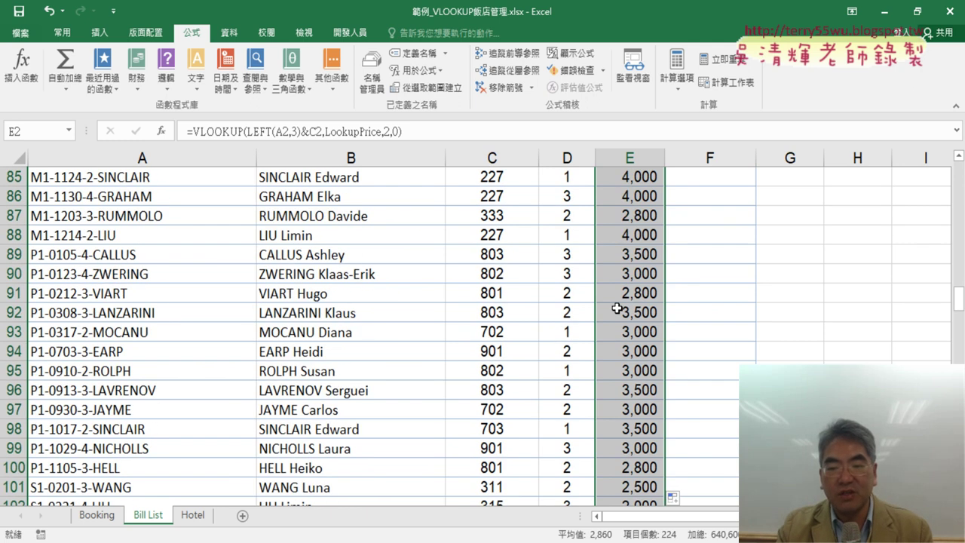
pyautogui.scroll(-6, 617, 309)
pyautogui.scroll(-1, 617, 309)
pyautogui.scroll(-3, 617, 308)
pyautogui.scroll(-6, 616, 308)
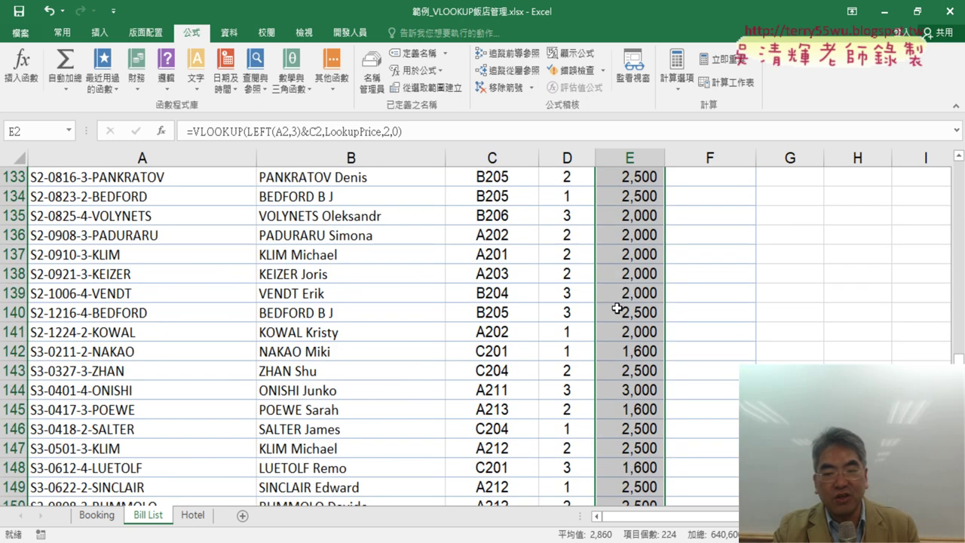
pyautogui.scroll(-3, 617, 309)
pyautogui.scroll(-3, 616, 308)
pyautogui.scroll(-7, 616, 308)
pyautogui.scroll(5, 616, 309)
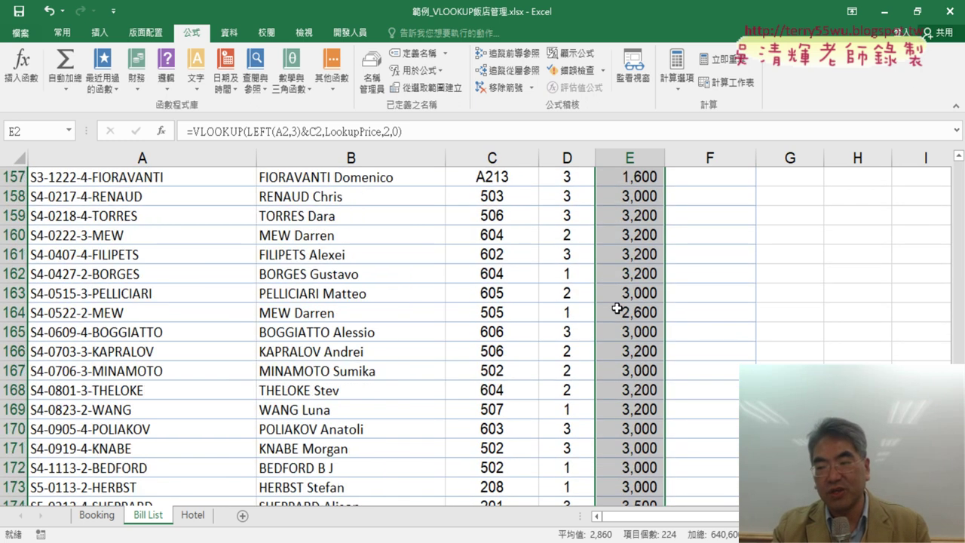
pyautogui.scroll(10, 617, 308)
pyautogui.scroll(13, 616, 308)
pyautogui.scroll(8, 617, 308)
pyautogui.scroll(10, 617, 309)
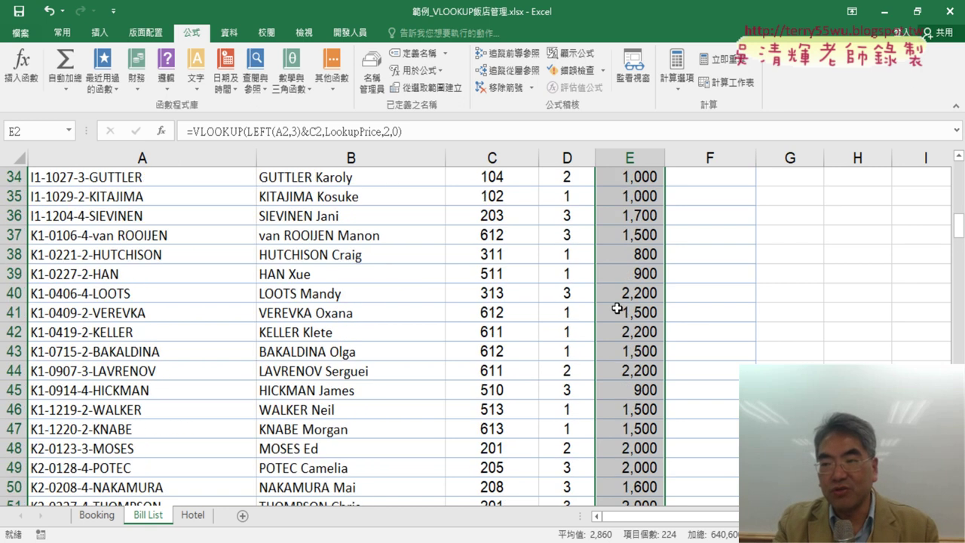
pyautogui.scroll(11, 616, 308)
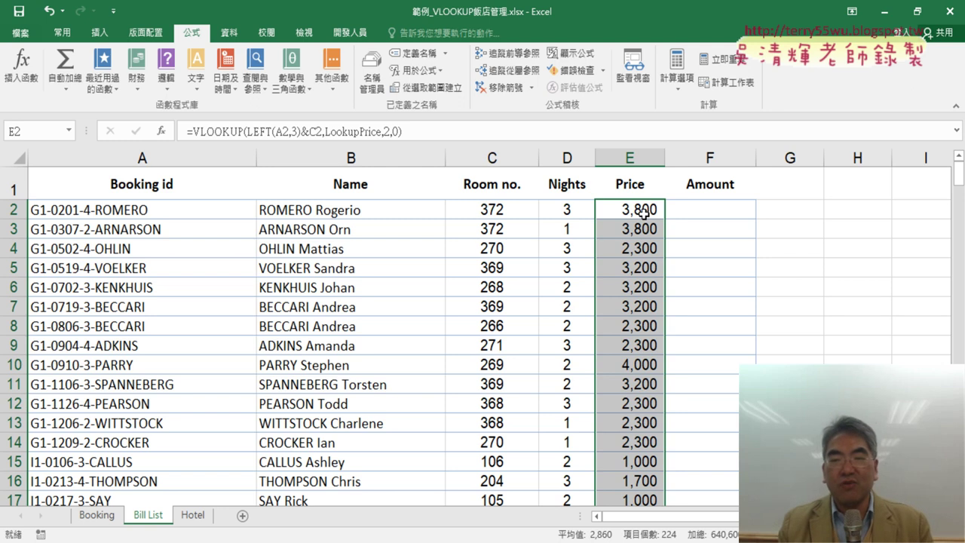
# Enter =D2*E2 in F2 and fill it down, giving amounts like $11,400, $3,800 and $6,900.
pyautogui.click(720, 215)
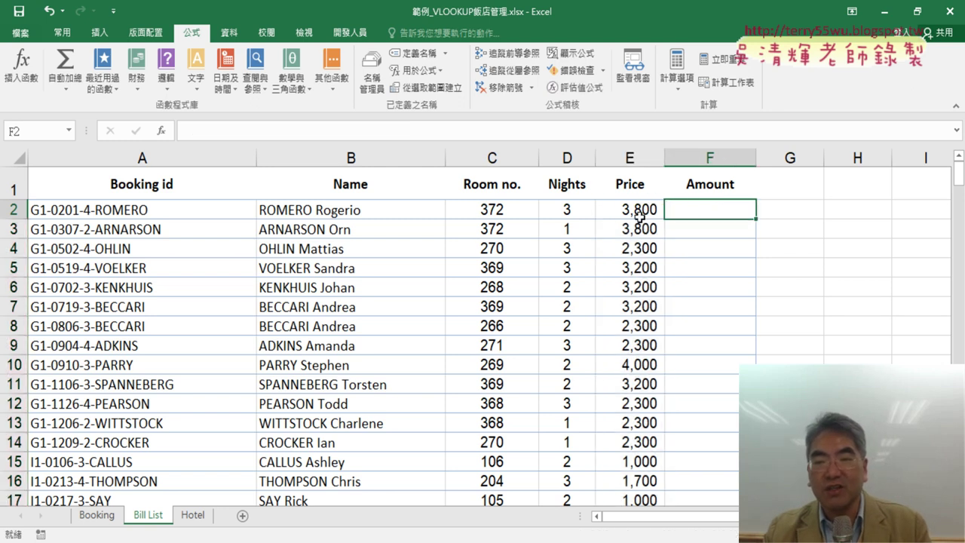
pyautogui.click(315, 133)
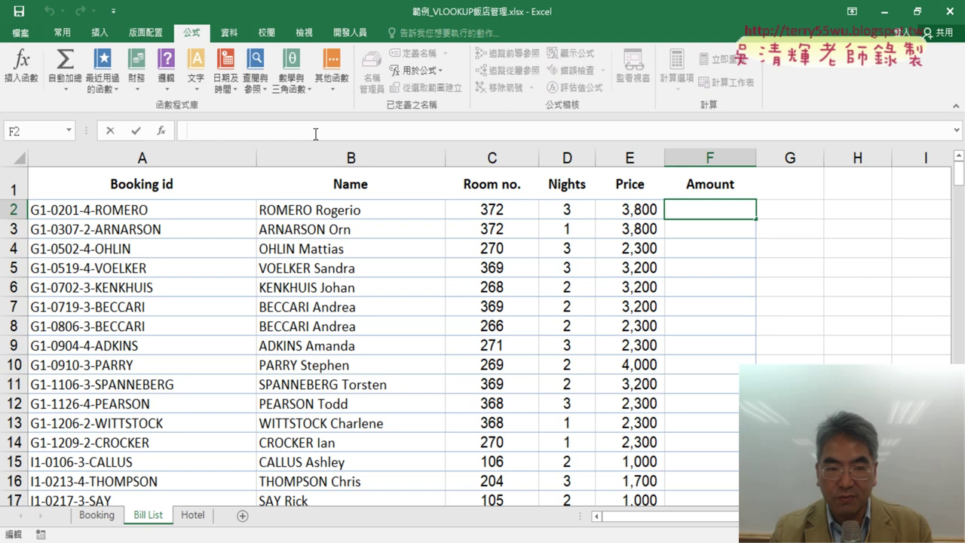
pyautogui.write('=')
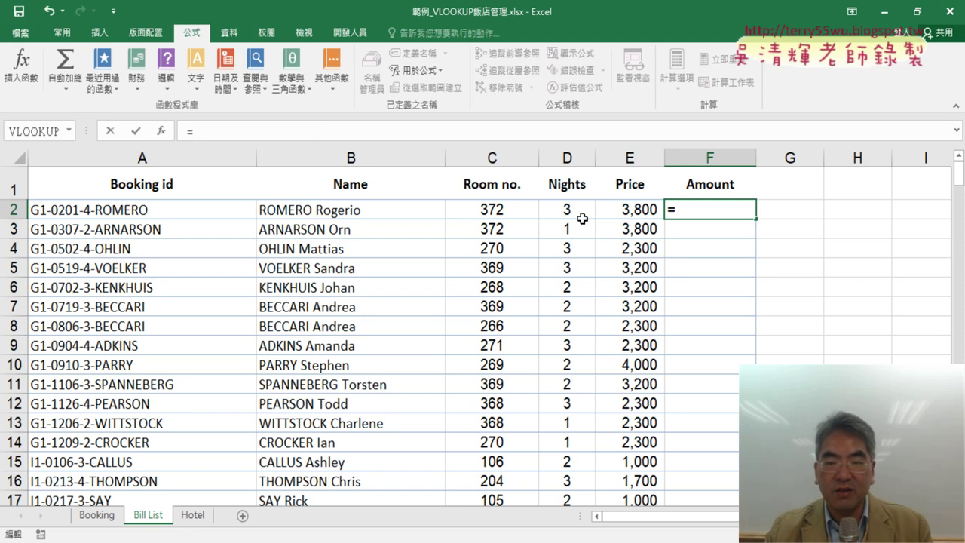
pyautogui.click(580, 211)
pyautogui.write('*')
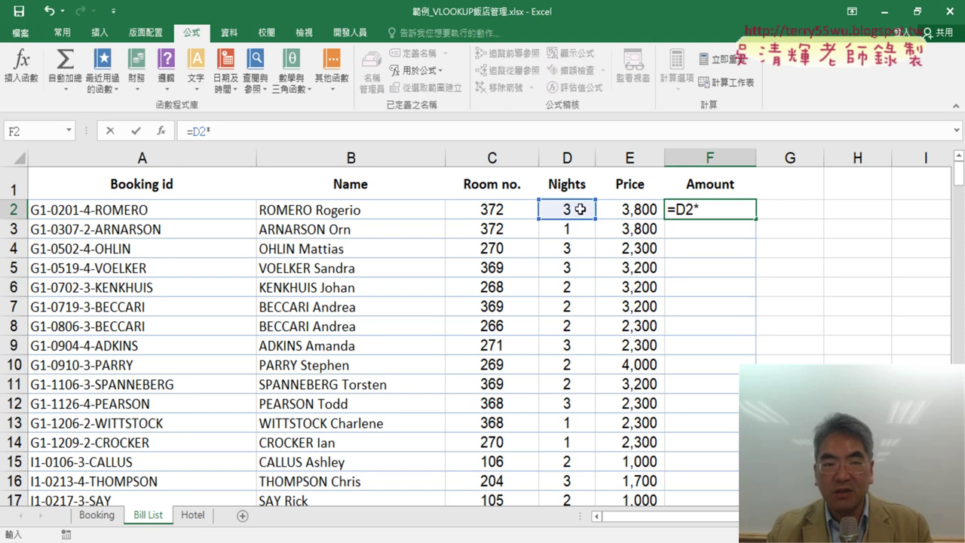
pyautogui.click(638, 212)
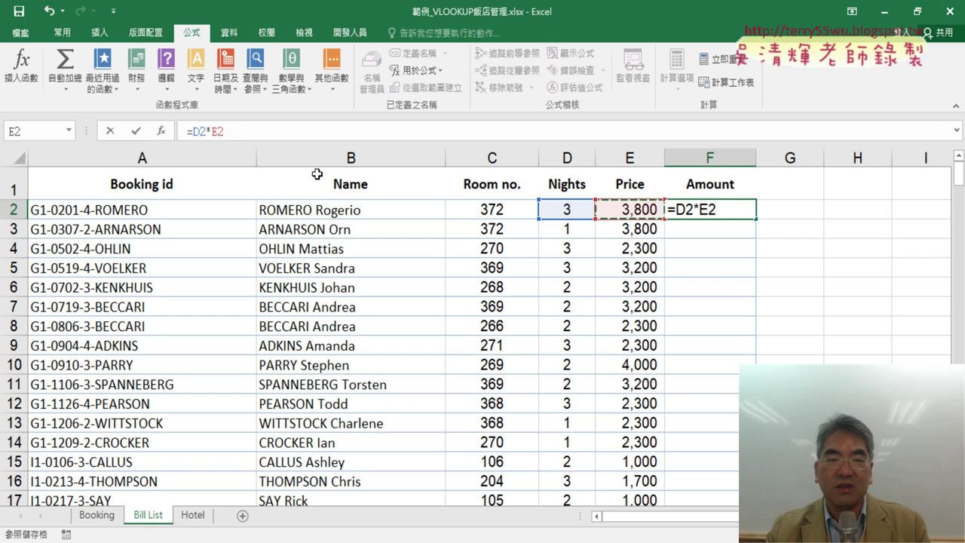
pyautogui.click(137, 132)
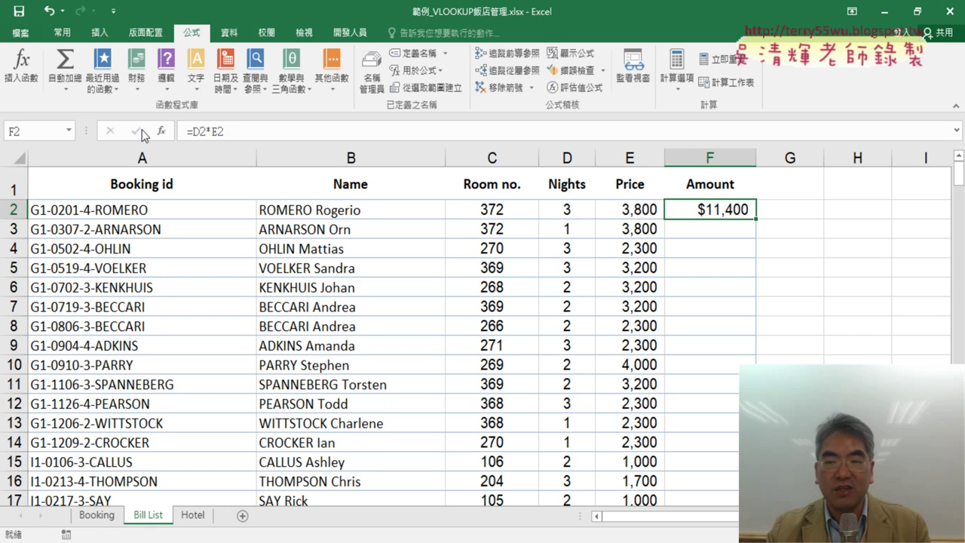
pyautogui.doubleClick(756, 216)
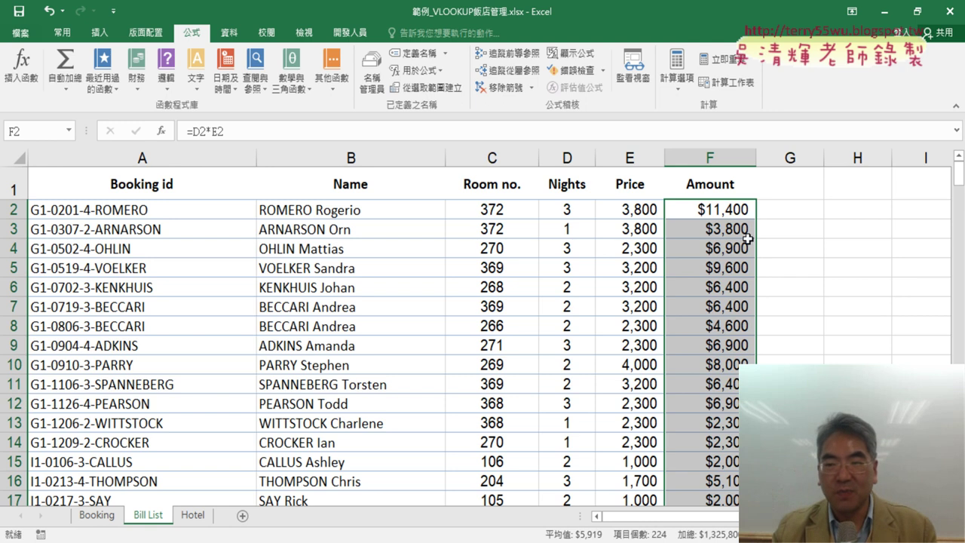
pyautogui.click(718, 210)
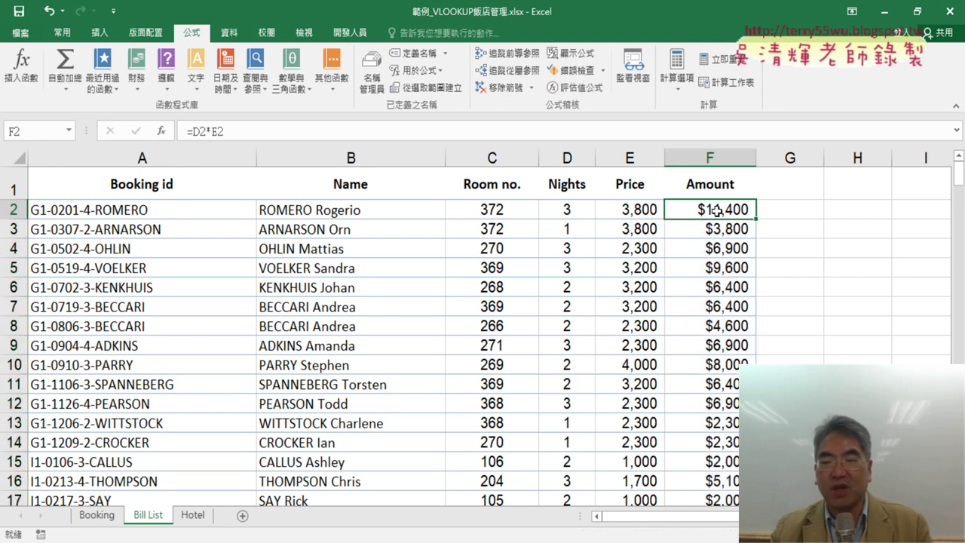
pyautogui.scroll(-1, 722, 257)
pyautogui.scroll(1, 716, 275)
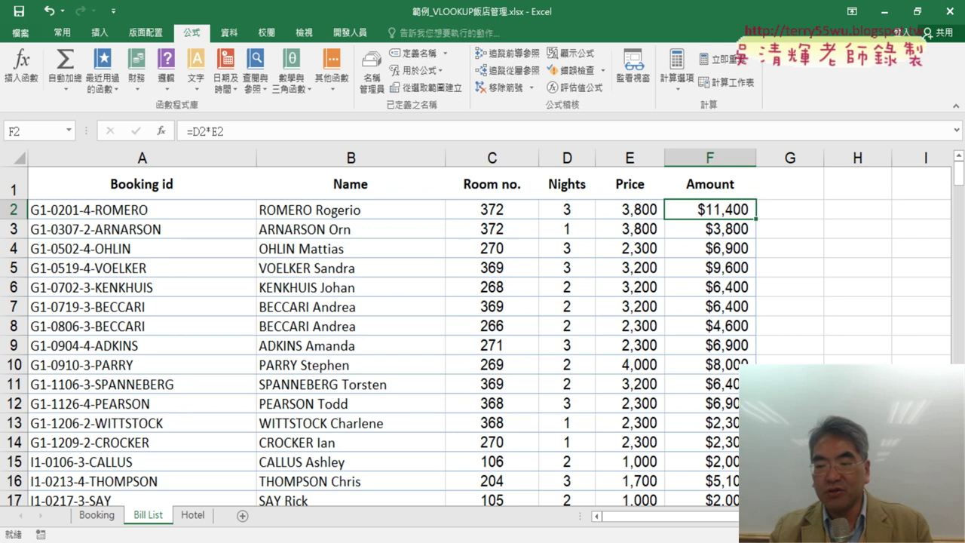
pyautogui.hscroll(1, 705, 353)
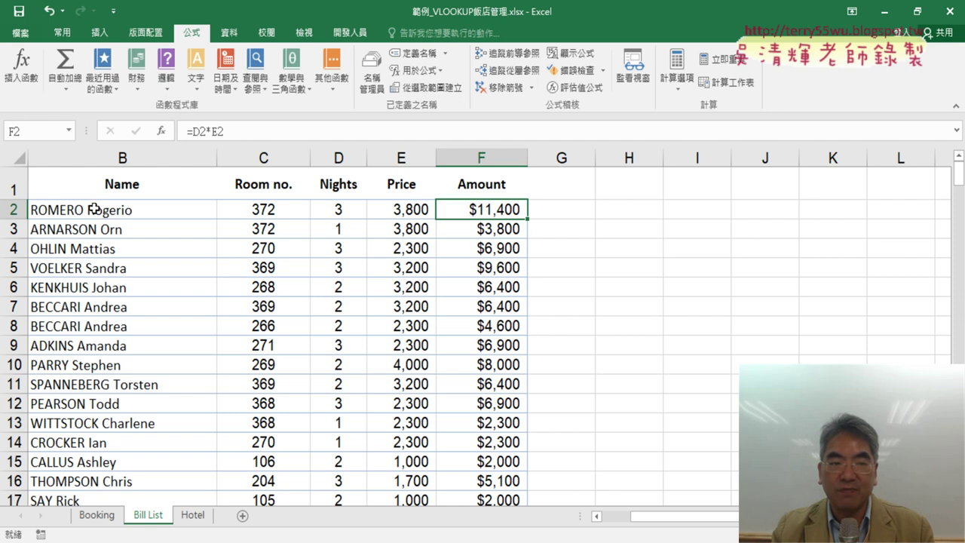
pyautogui.moveTo(90, 210); pyautogui.dragTo(487, 526)
pyautogui.scroll(4, 478, 361)
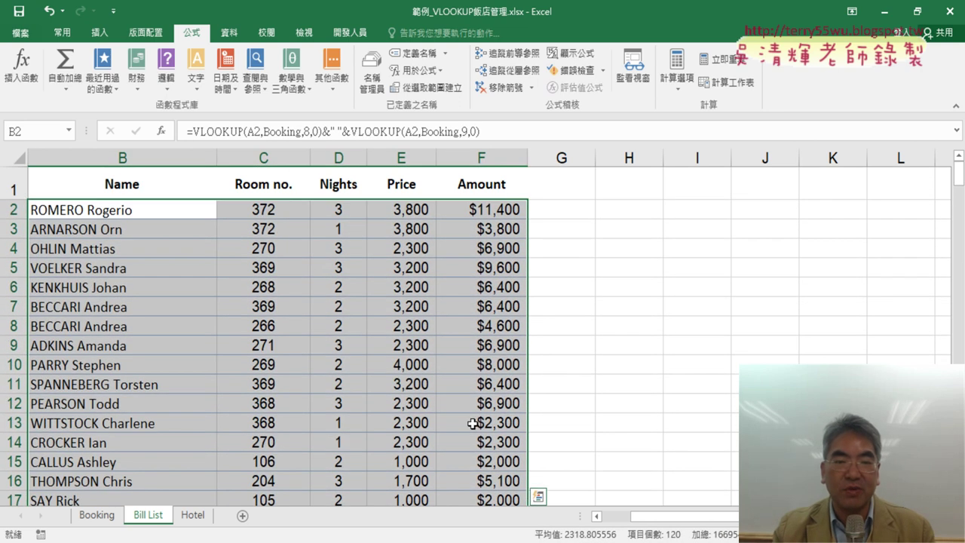
pyautogui.hscroll(-1, 301, 347)
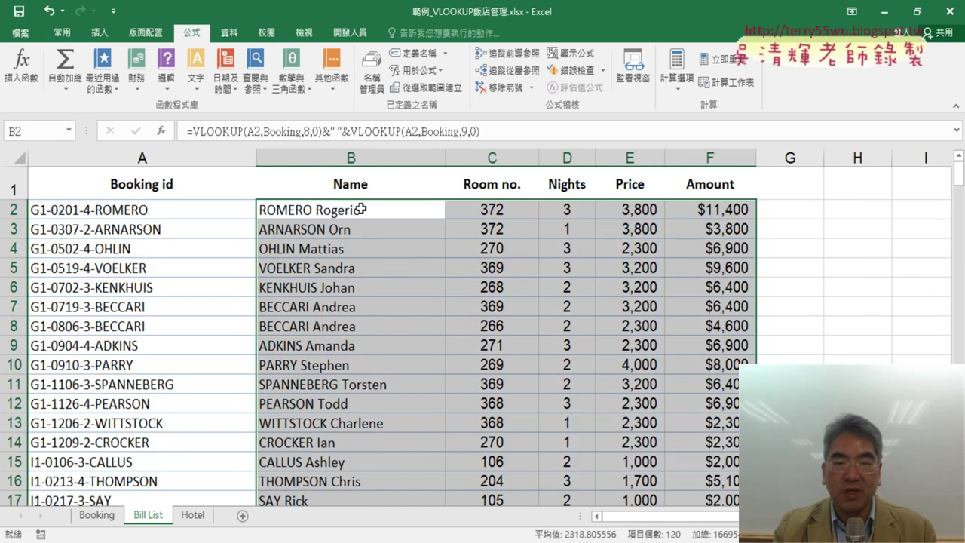
pyautogui.moveTo(361, 162); pyautogui.dragTo(711, 161)
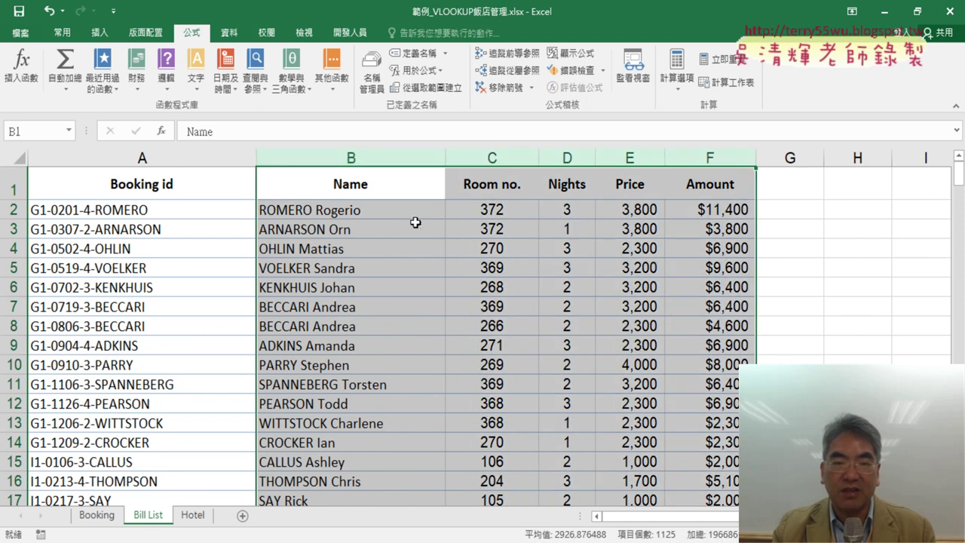
pyautogui.moveTo(350, 209); pyautogui.dragTo(701, 208)
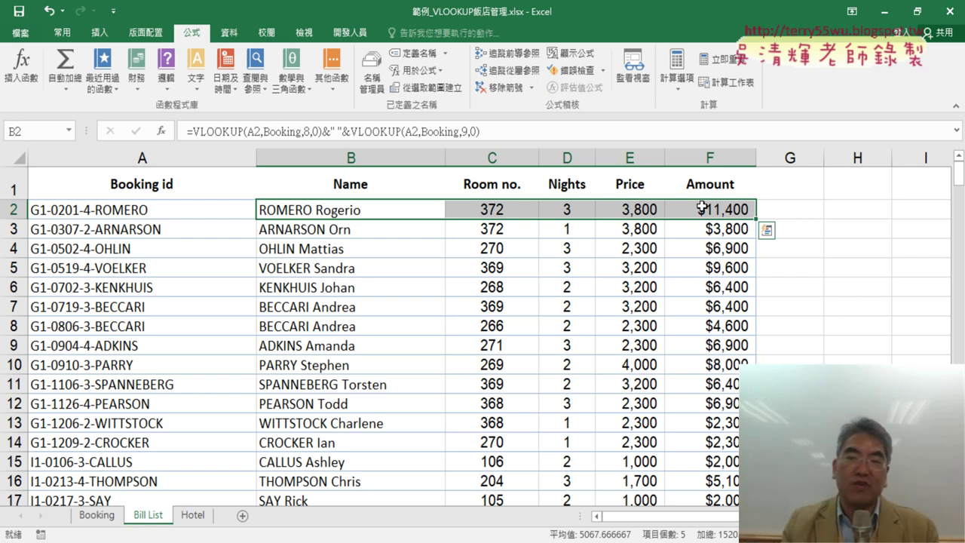
pyautogui.click(347, 211)
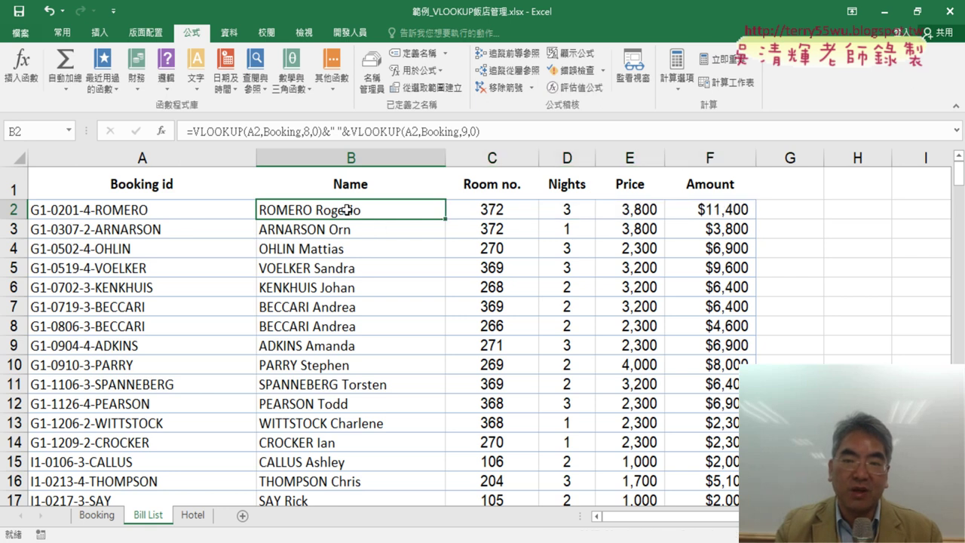
pyautogui.click(728, 212)
pyautogui.hotkey('ctrl', 'Down')
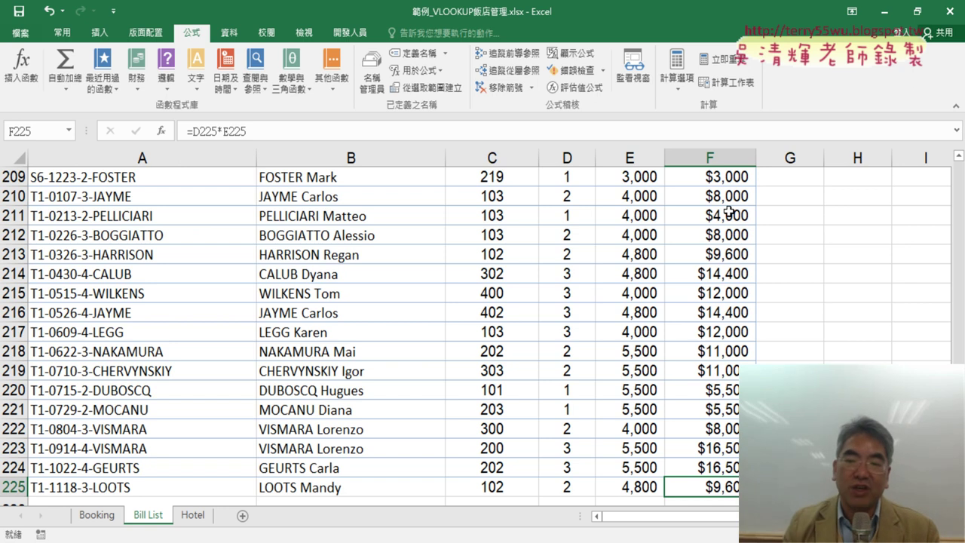
pyautogui.hotkey('ctrl', 'Up')
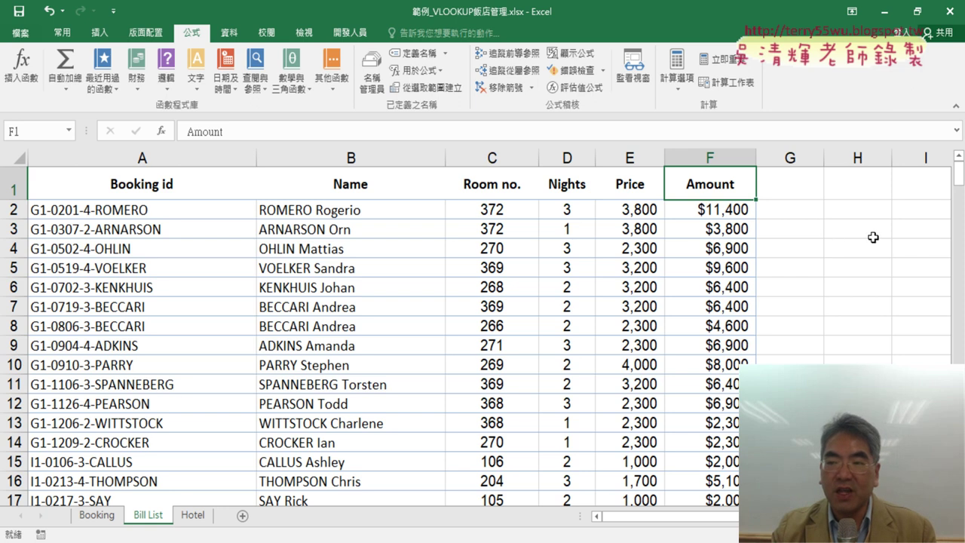
pyautogui.moveTo(322, 208); pyautogui.dragTo(709, 480)
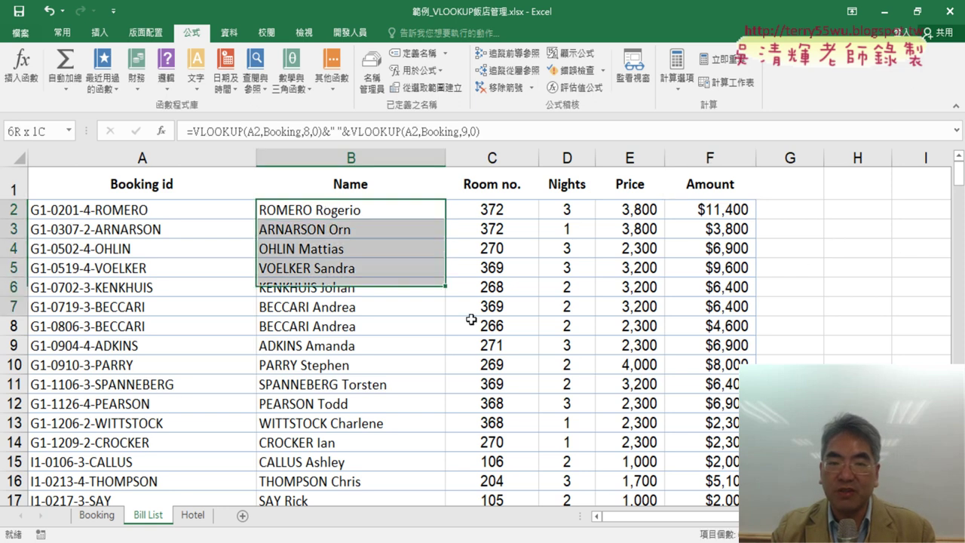
pyautogui.click(335, 212)
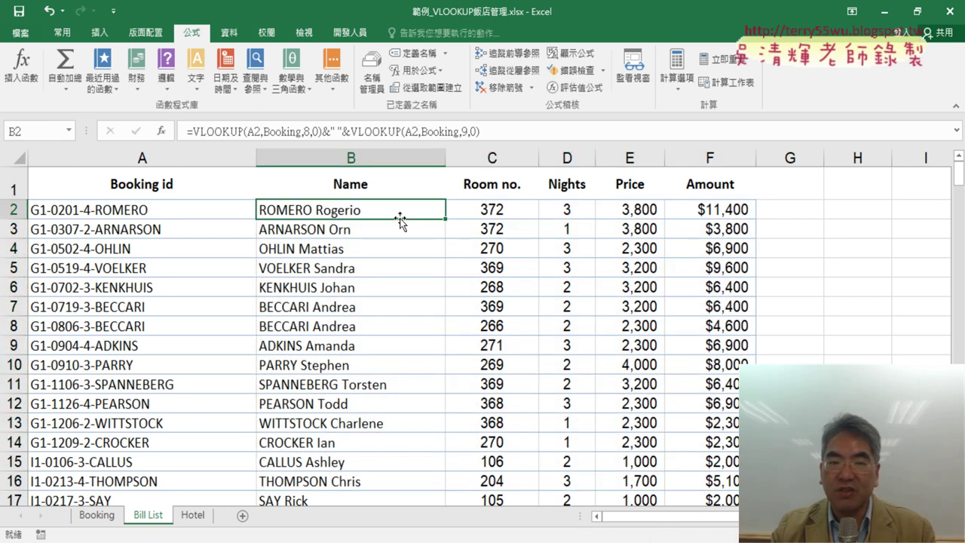